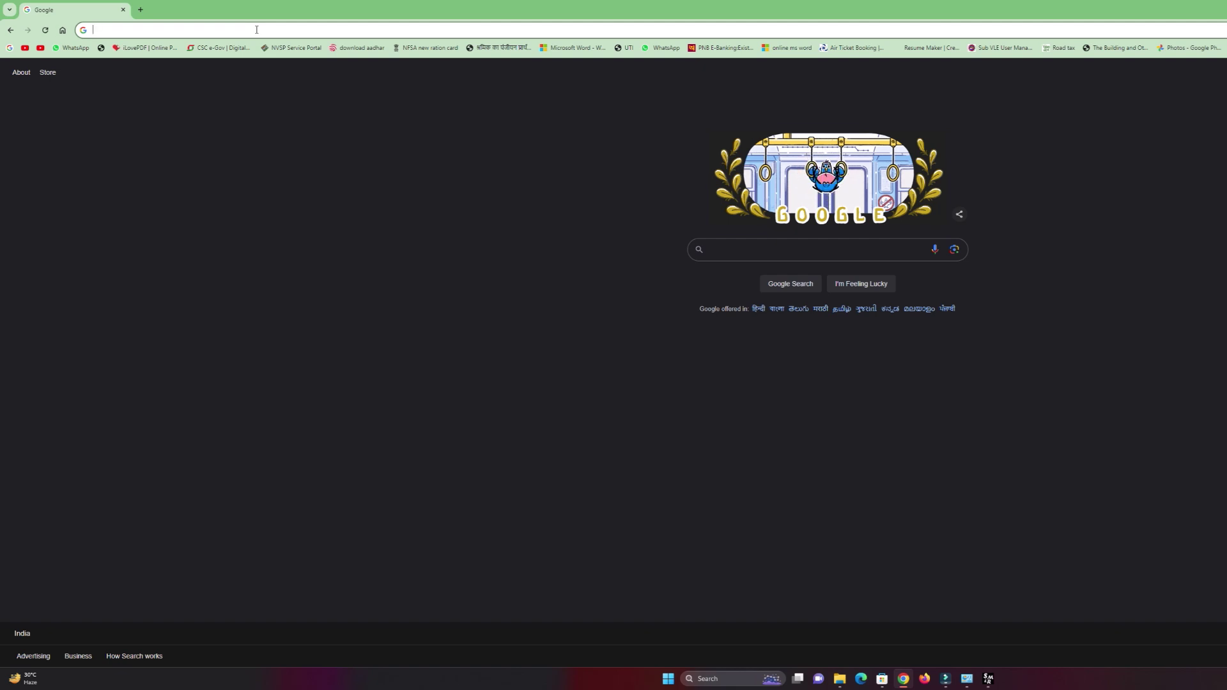
# Go to eservices.uk.gov.in in Chrome and open the e-Services portal from the search results.
pyautogui.write('www.')
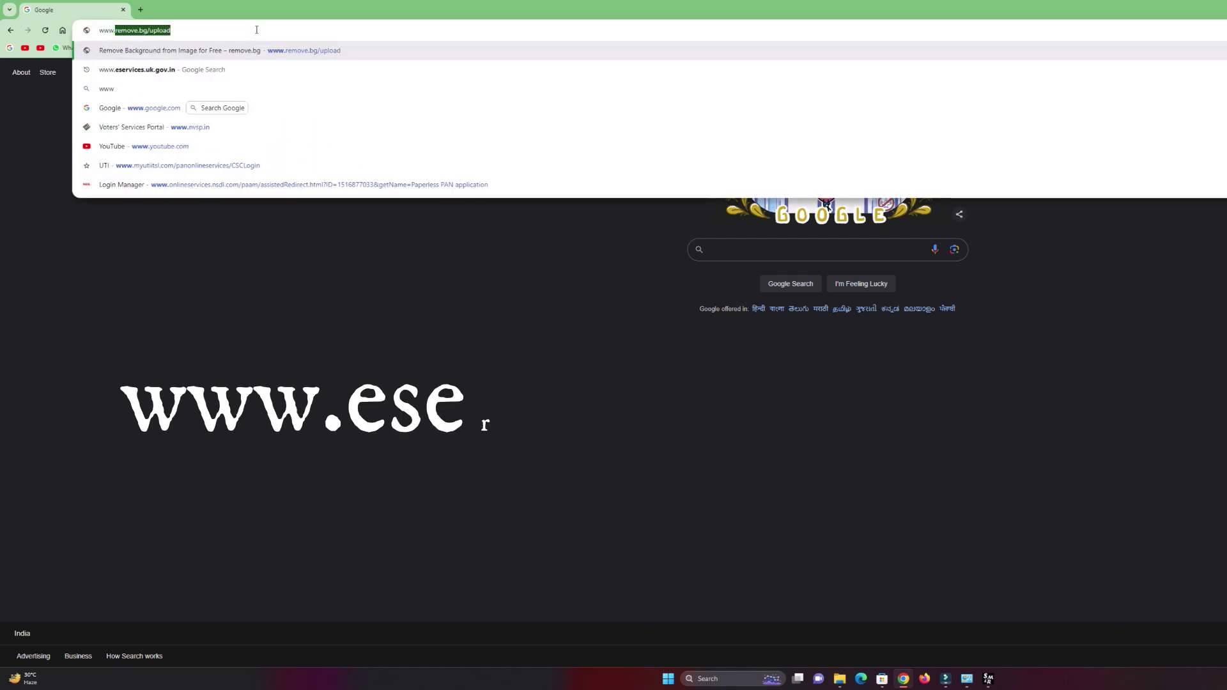
pyautogui.write('eservices')
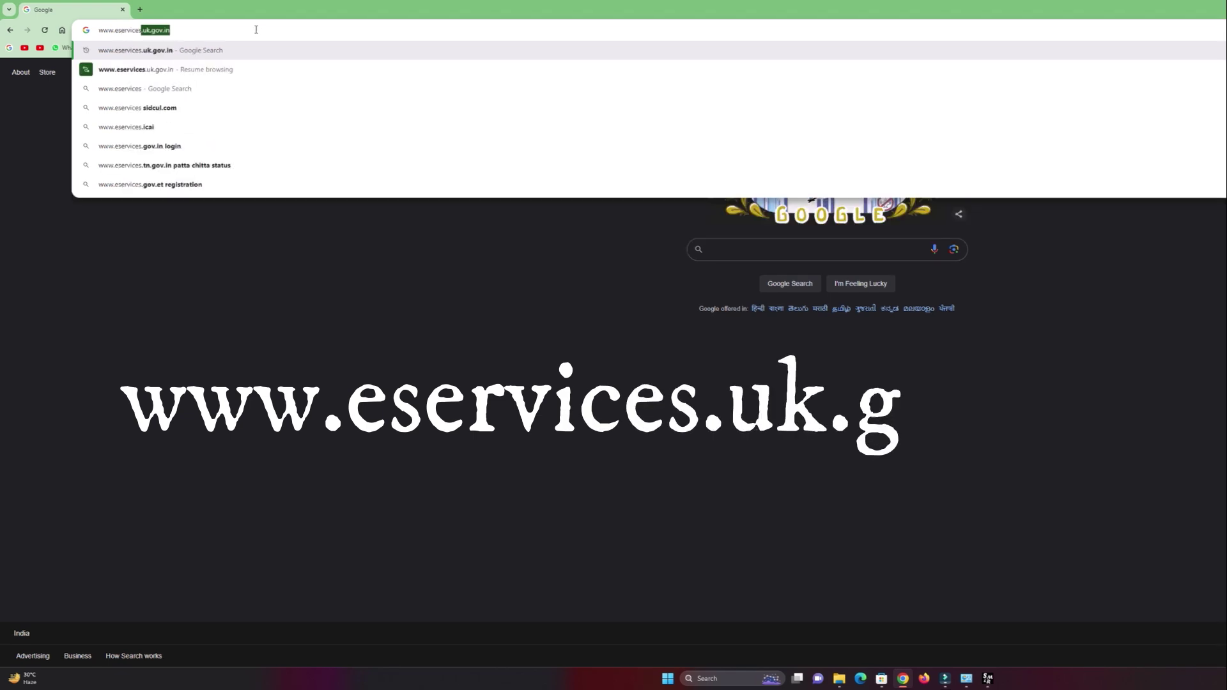
pyautogui.press('Return')
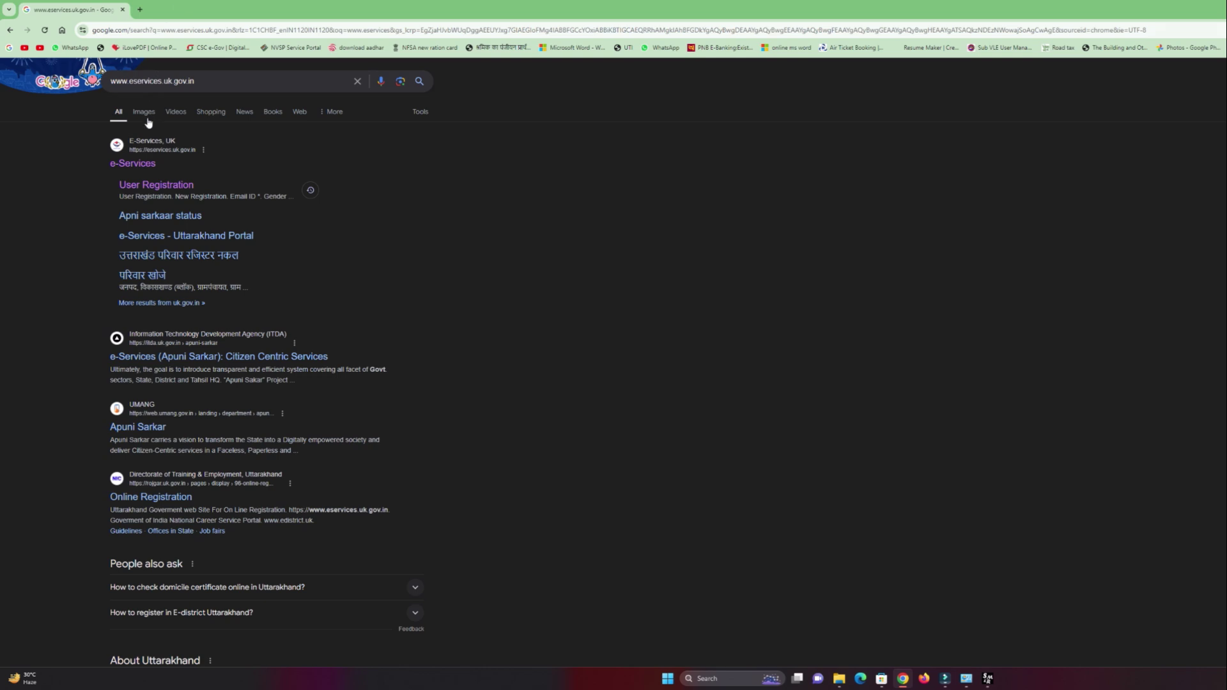
pyautogui.click(137, 165)
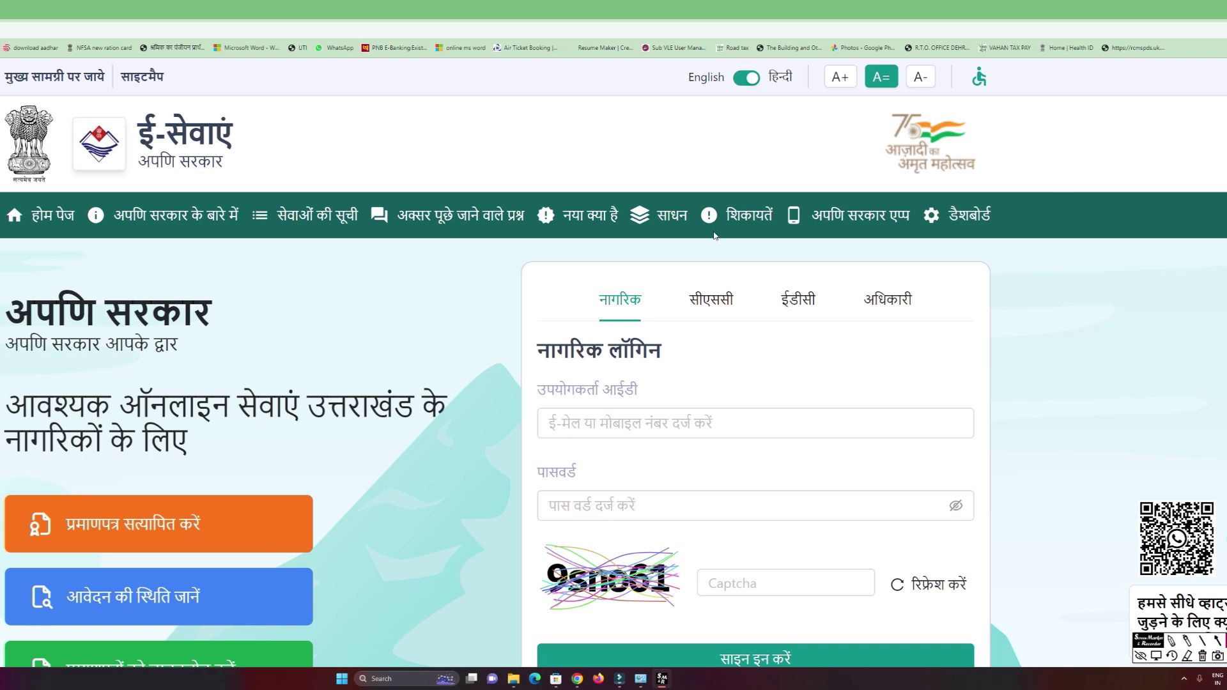
pyautogui.moveTo(590, 278); pyautogui.dragTo(652, 320)
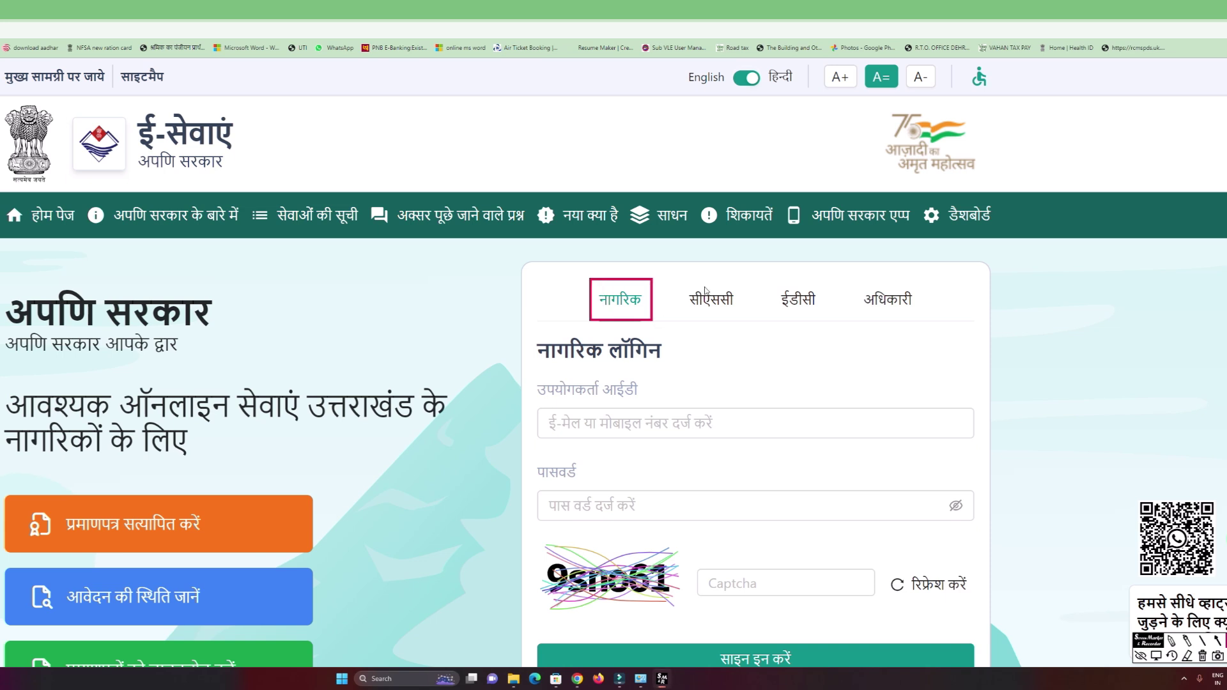
pyautogui.moveTo(685, 275)
pyautogui.mouseDown()
pyautogui.moveTo(703, 331)
pyautogui.moveTo(752, 321)
pyautogui.mouseUp()
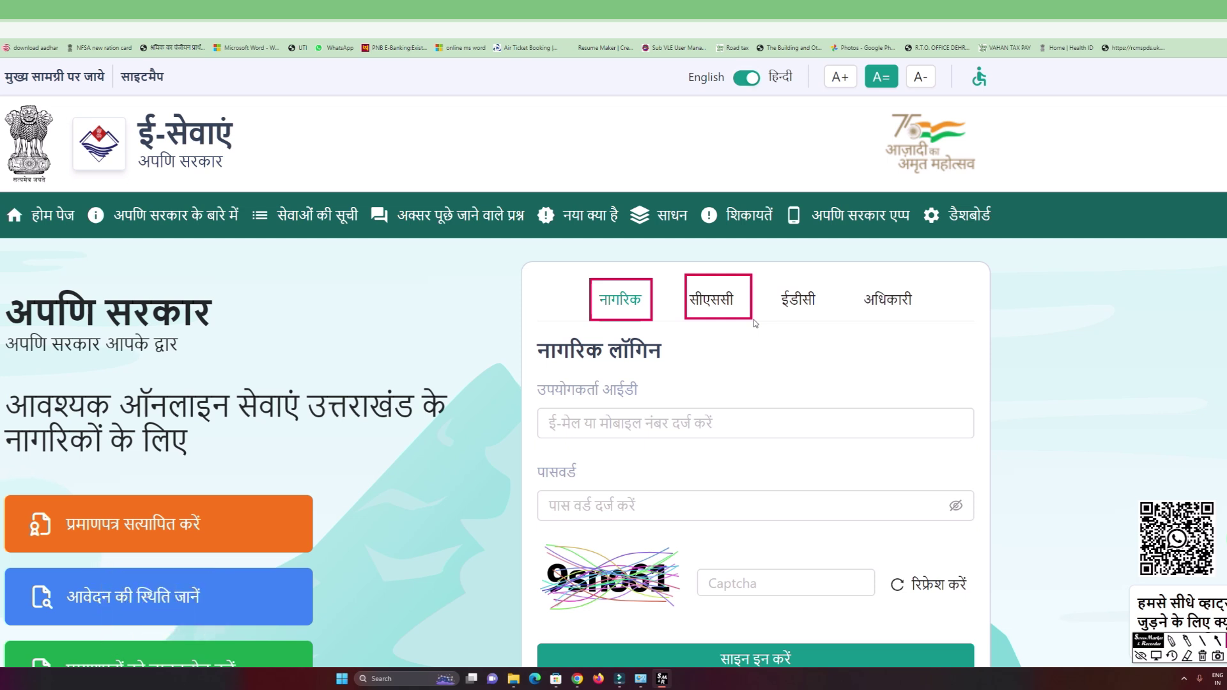
pyautogui.scroll(-1, 756, 324)
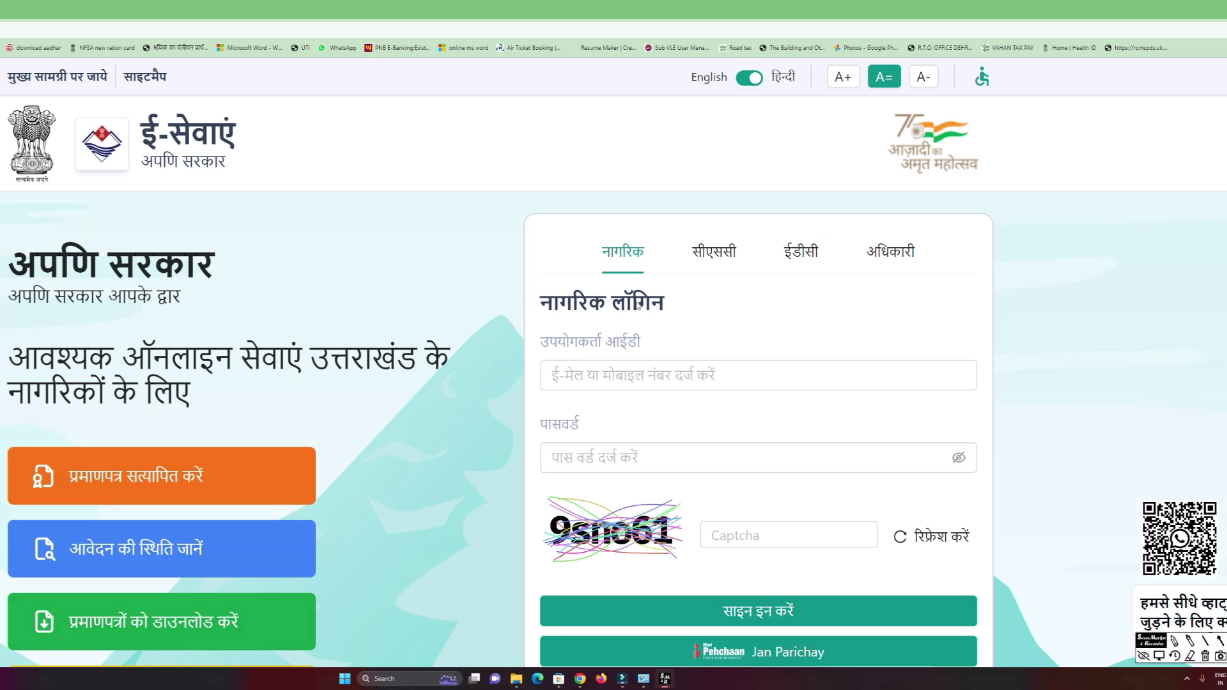
pyautogui.moveTo(545, 346); pyautogui.dragTo(820, 390)
pyautogui.moveTo(546, 430)
pyautogui.mouseDown()
pyautogui.moveTo(563, 489)
pyautogui.moveTo(828, 475)
pyautogui.mouseUp()
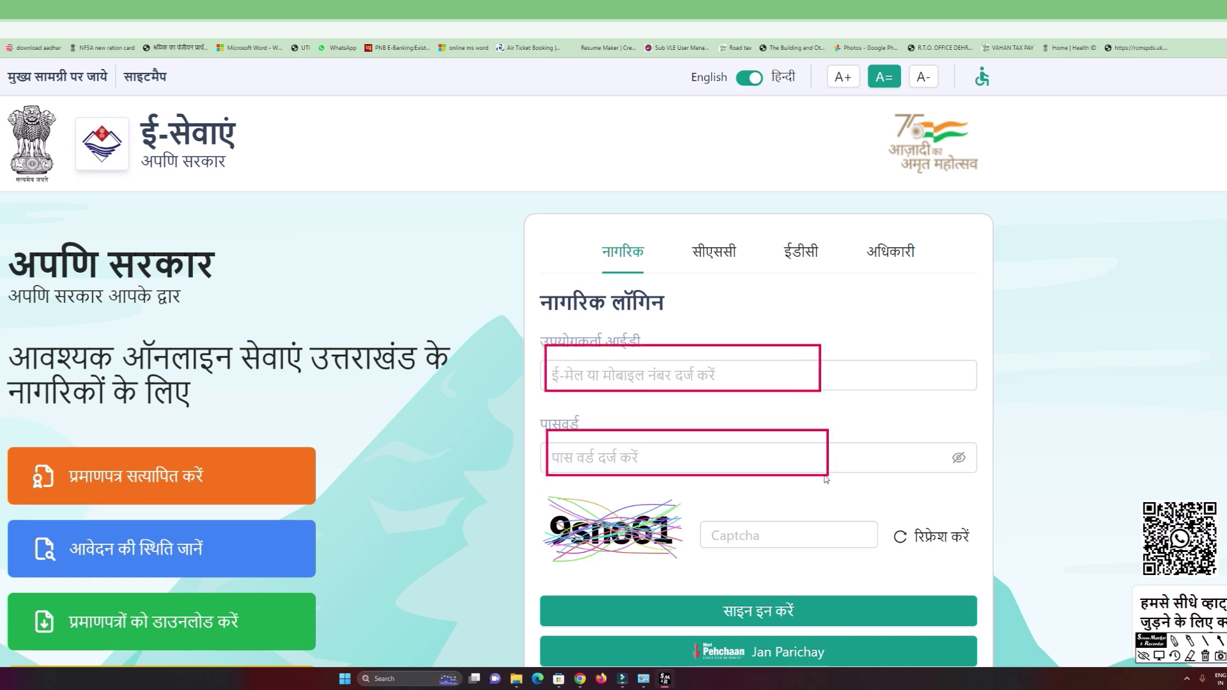
# Clear the annotation marks around the login fields and leave annotation mode.
pyautogui.click(1159, 656)
pyautogui.click(1205, 656)
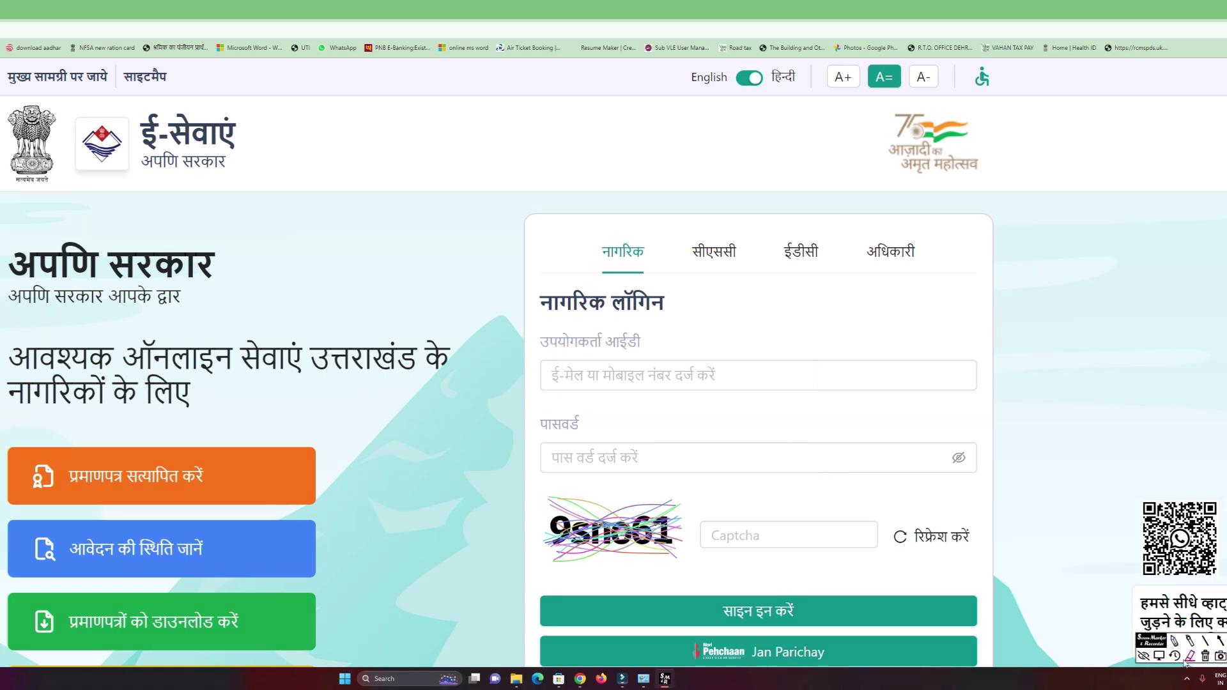
pyautogui.click(1159, 656)
# Preview the new-user registration form, then switch to the CSC login tab.
pyautogui.scroll(-3, 786, 452)
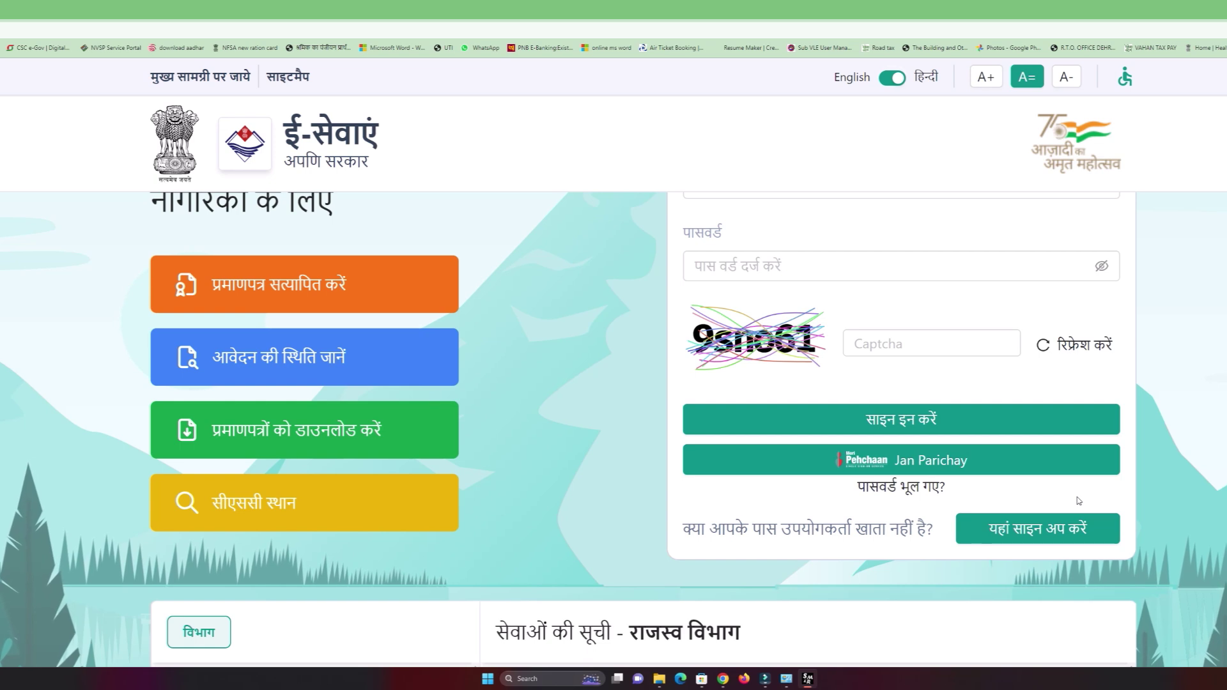
pyautogui.click(1030, 529)
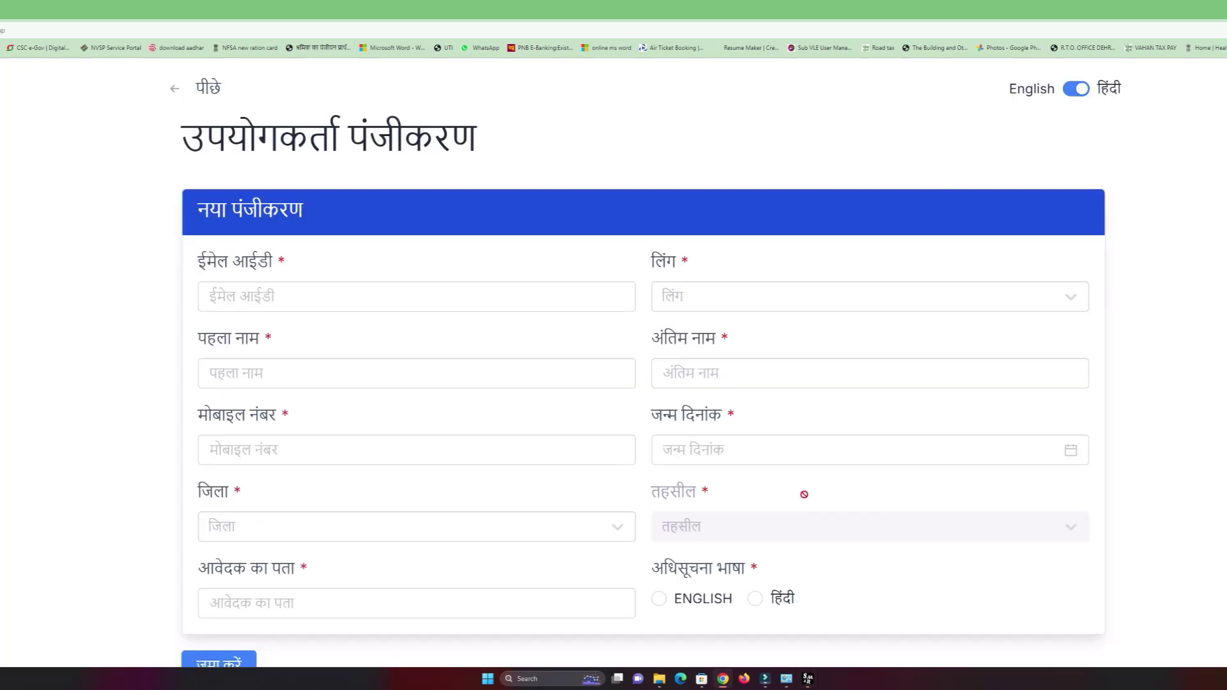
pyautogui.scroll(-1, 583, 454)
pyautogui.click(319, 219)
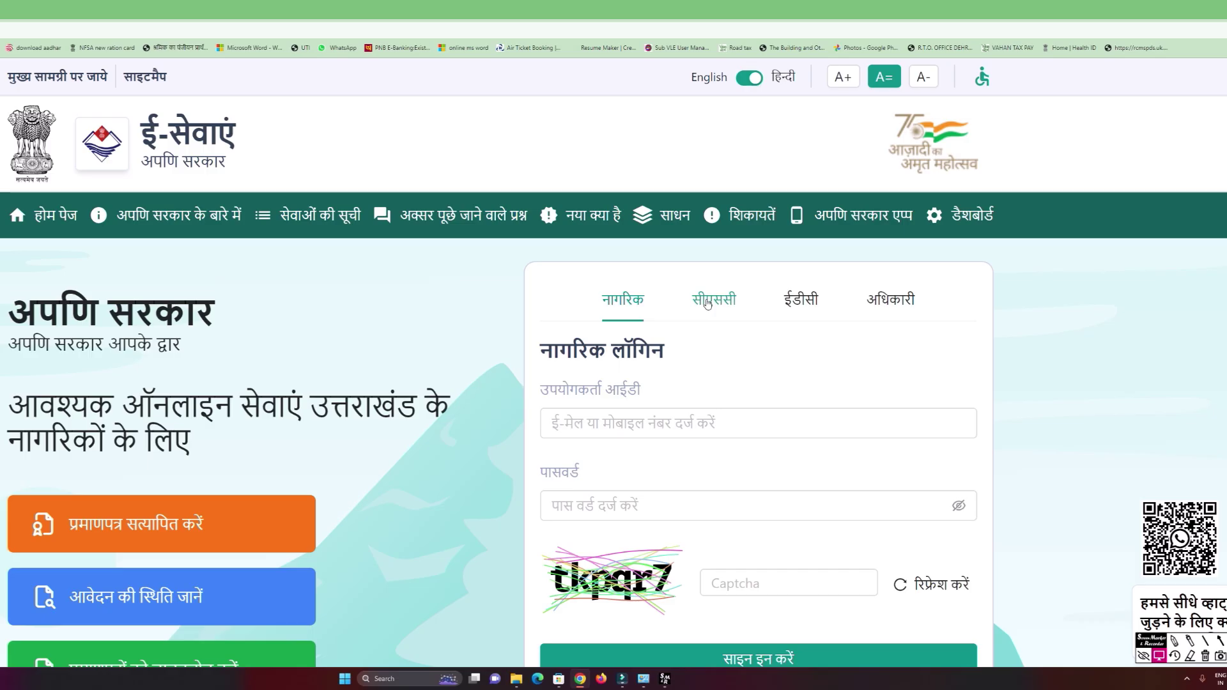
pyautogui.click(714, 299)
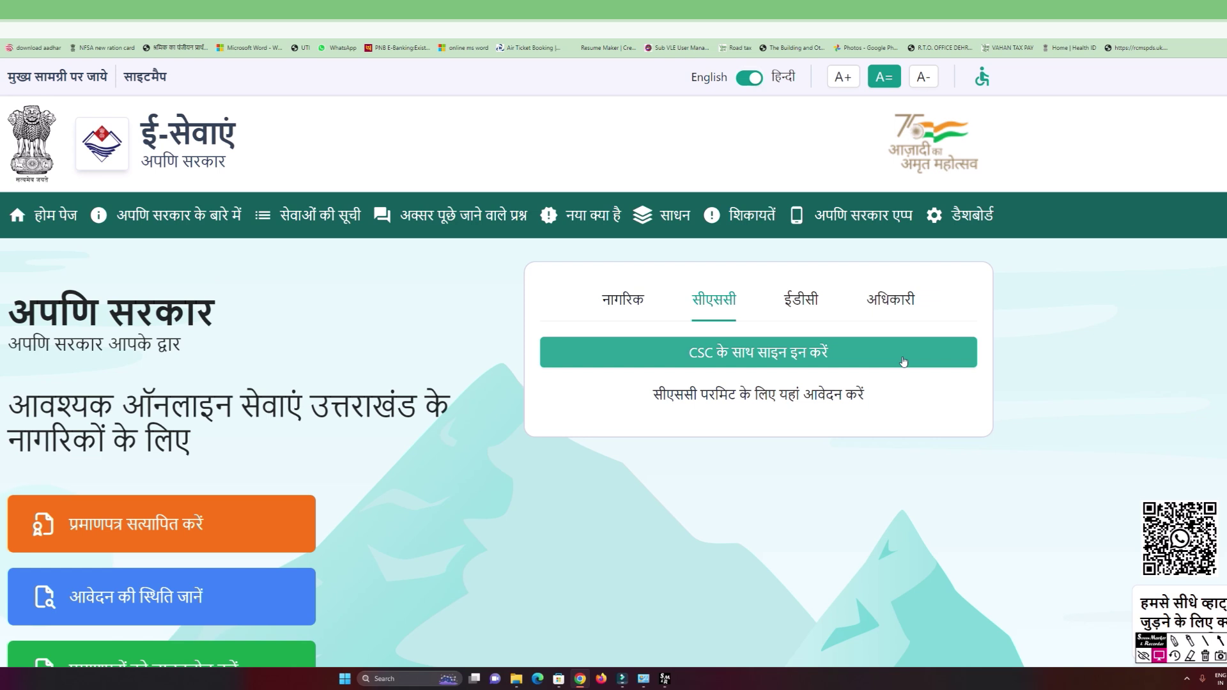
# Sign in with CSC and request a new application from the operator dashboard.
pyautogui.click(903, 362)
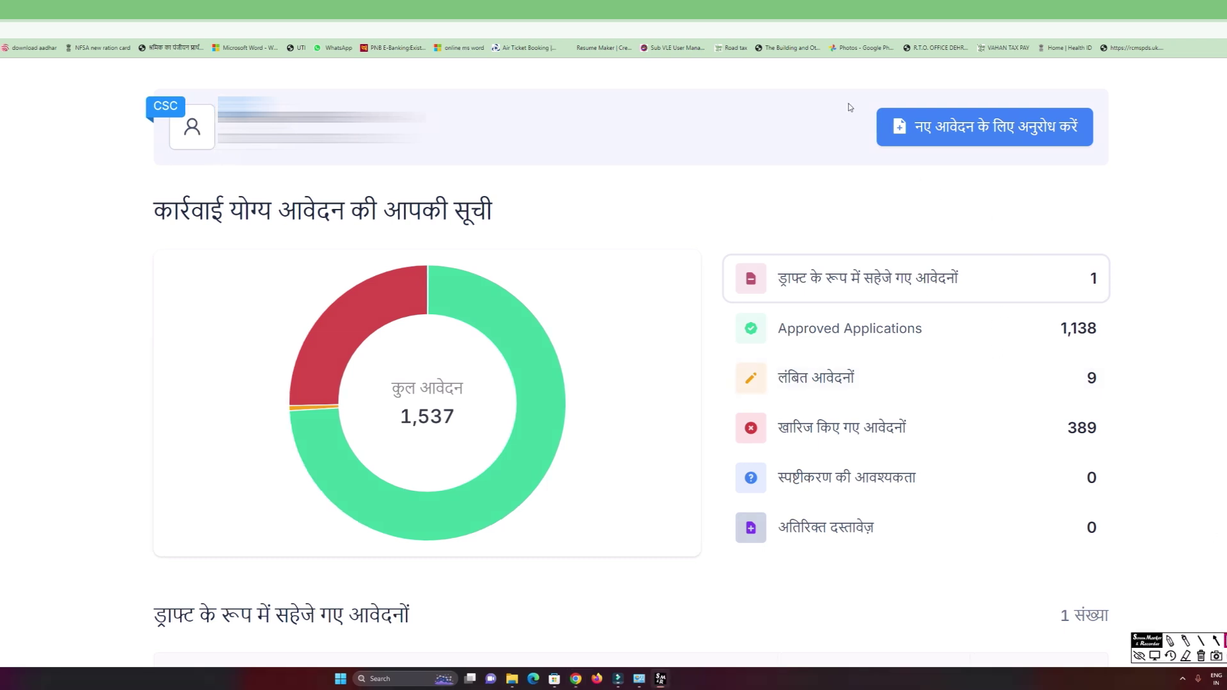
pyautogui.moveTo(863, 103)
pyautogui.mouseDown()
pyautogui.moveTo(904, 136)
pyautogui.moveTo(1226, 172)
pyautogui.mouseUp()
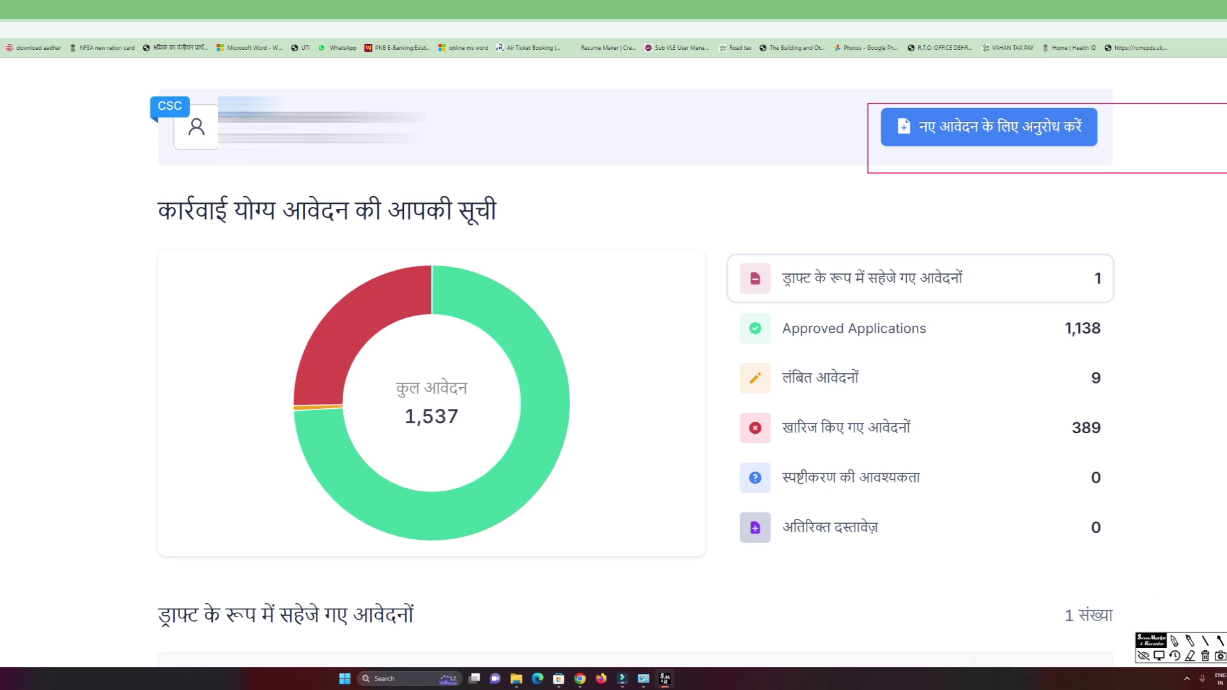
pyautogui.click(1205, 655)
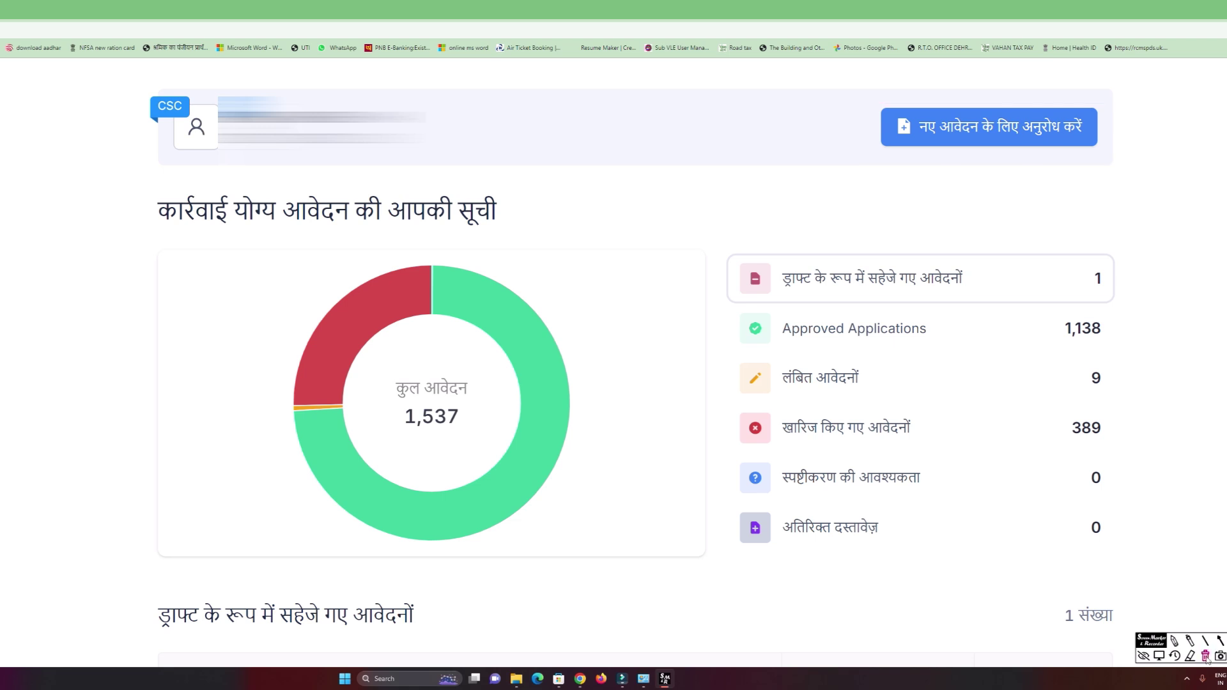
pyautogui.click(1158, 656)
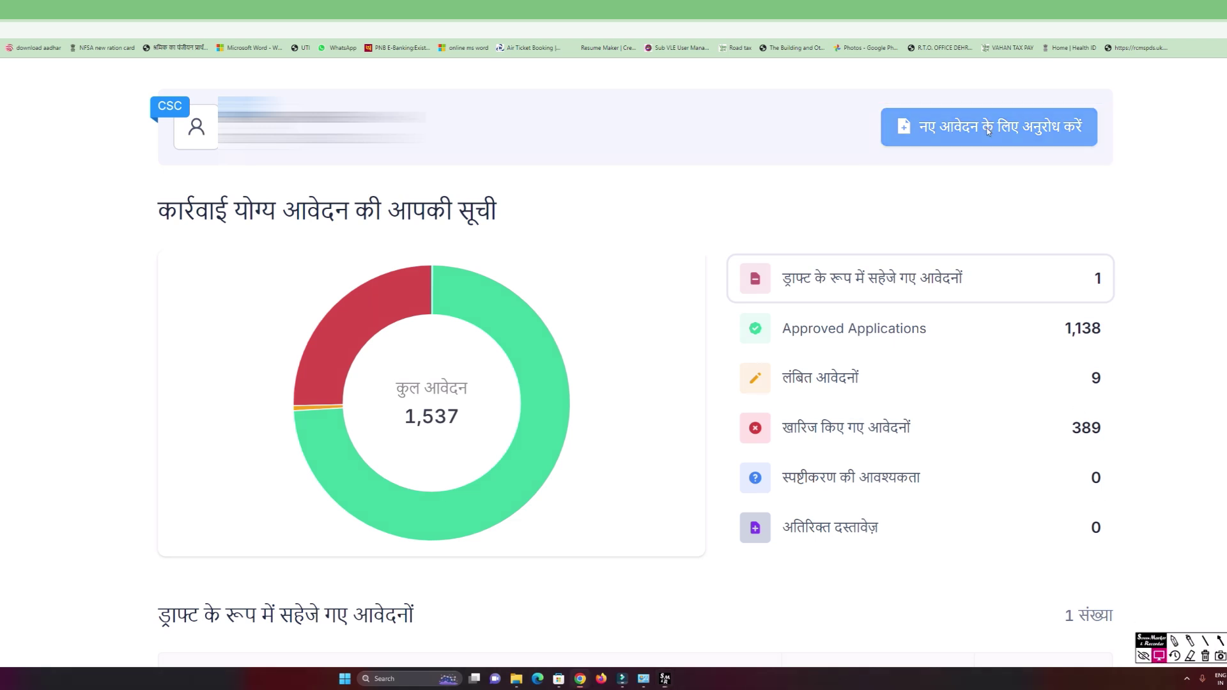
pyautogui.click(987, 127)
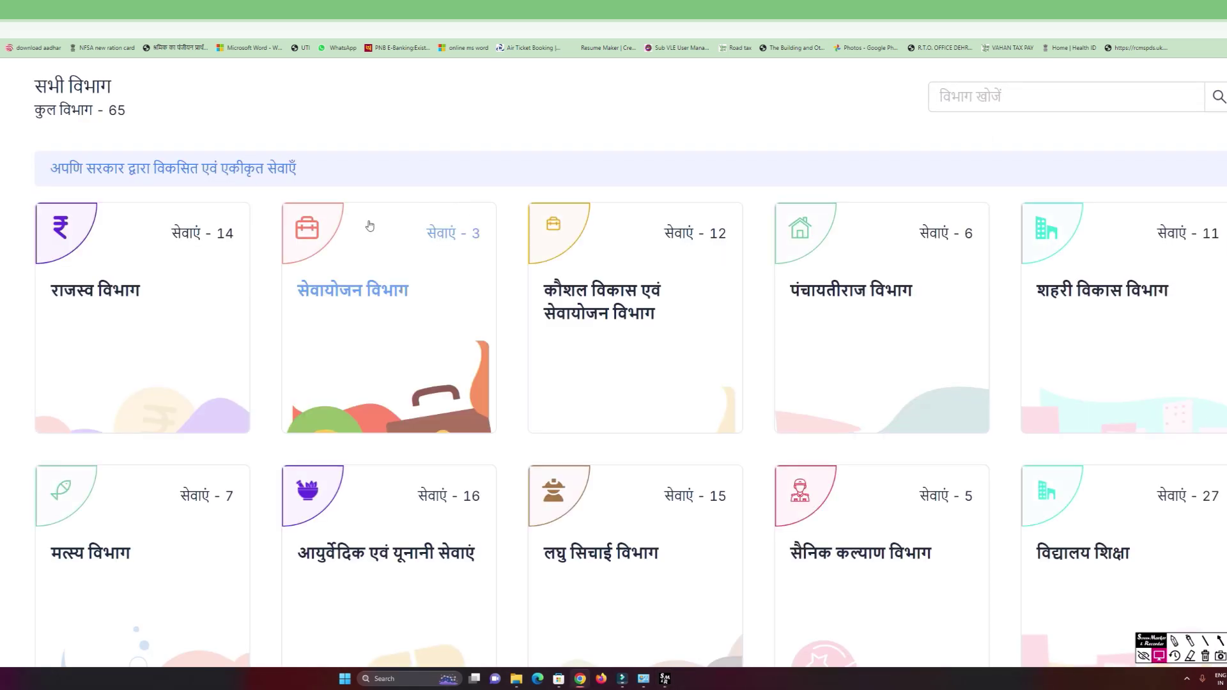
# Choose राजस्व विभाग, then the आय प्रमाण पत्र service to open its form.
pyautogui.scroll(-2, 424, 273)
pyautogui.scroll(2, 423, 274)
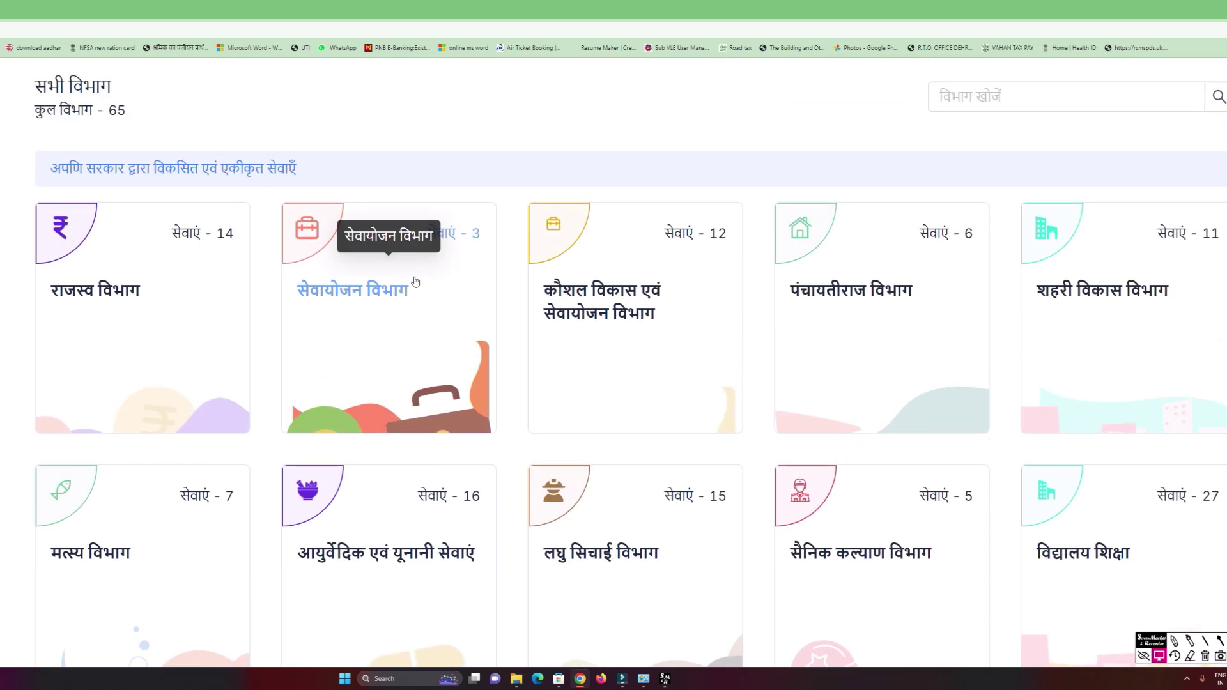
pyautogui.click(103, 311)
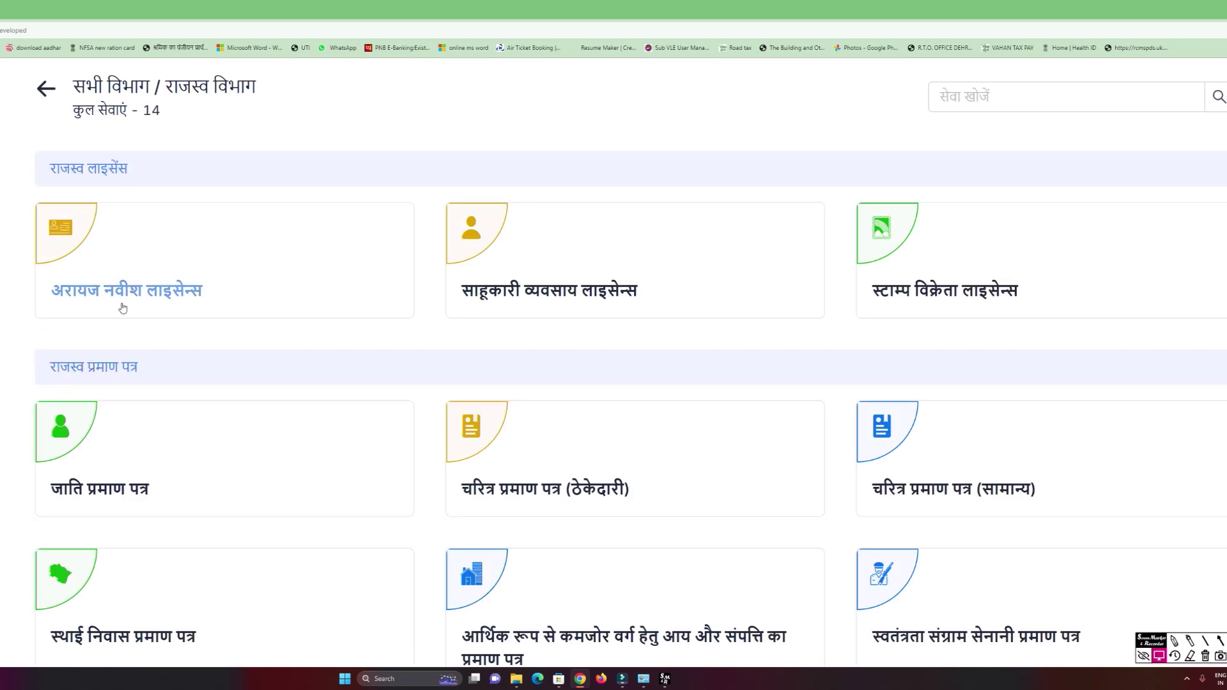
pyautogui.scroll(-2, 279, 331)
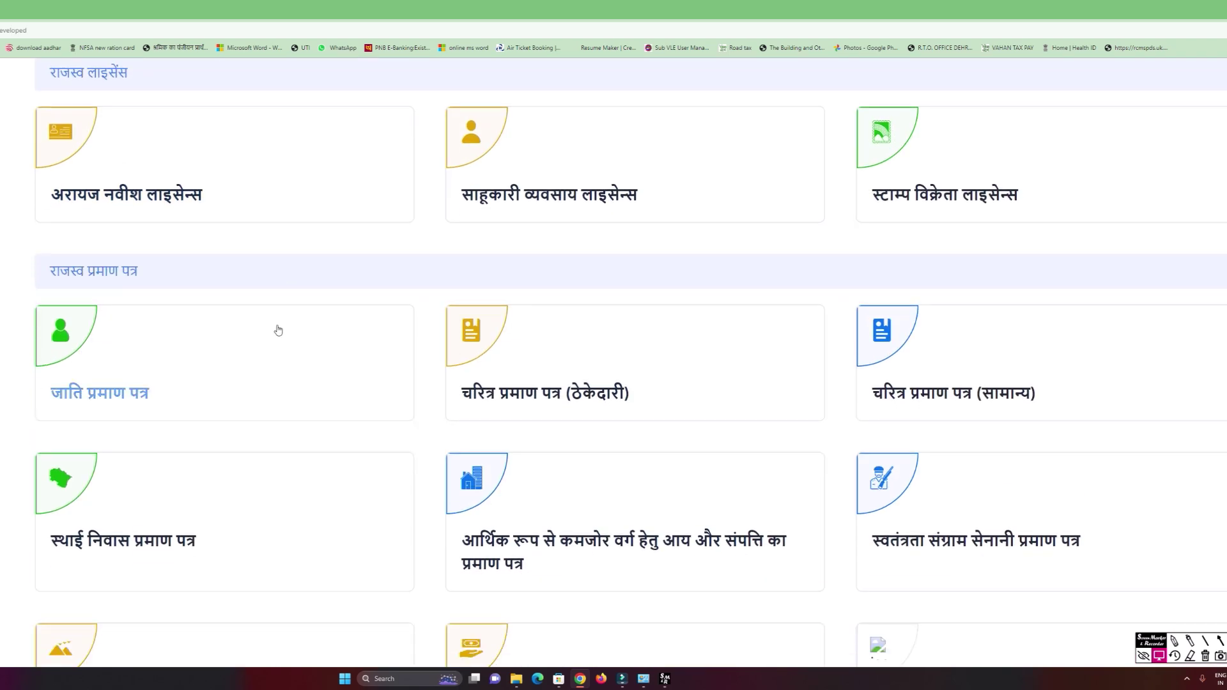
pyautogui.scroll(-4, 278, 330)
pyautogui.scroll(2, 306, 337)
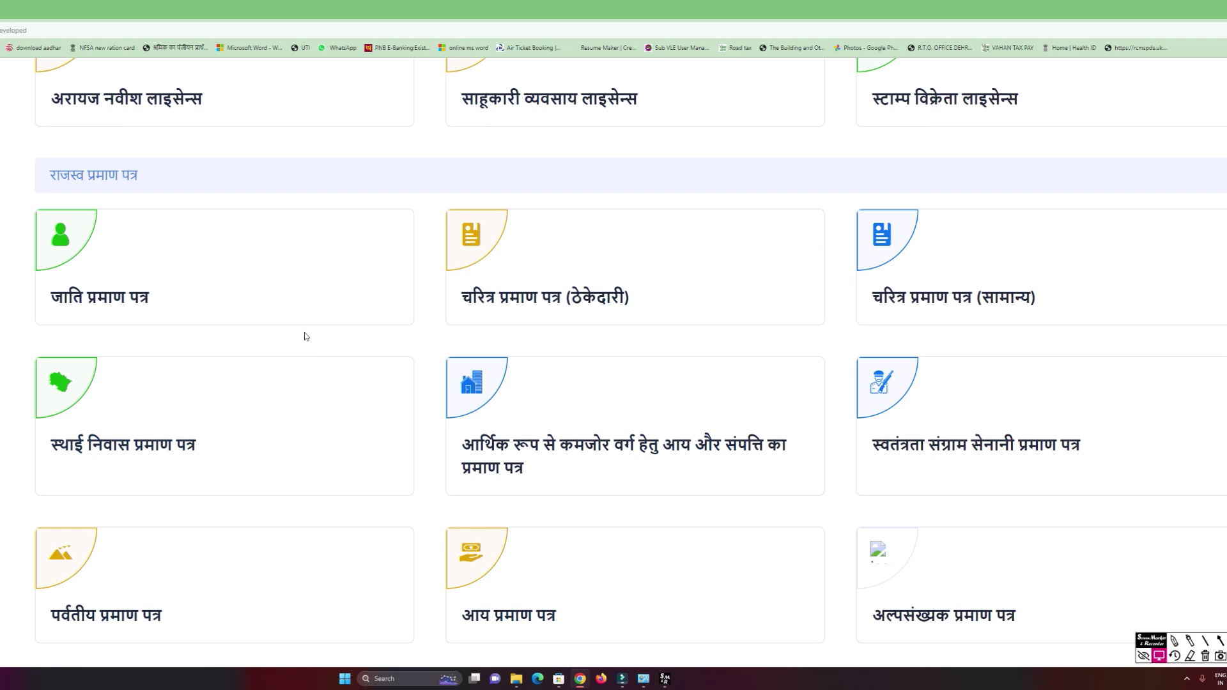
pyautogui.scroll(-3, 302, 335)
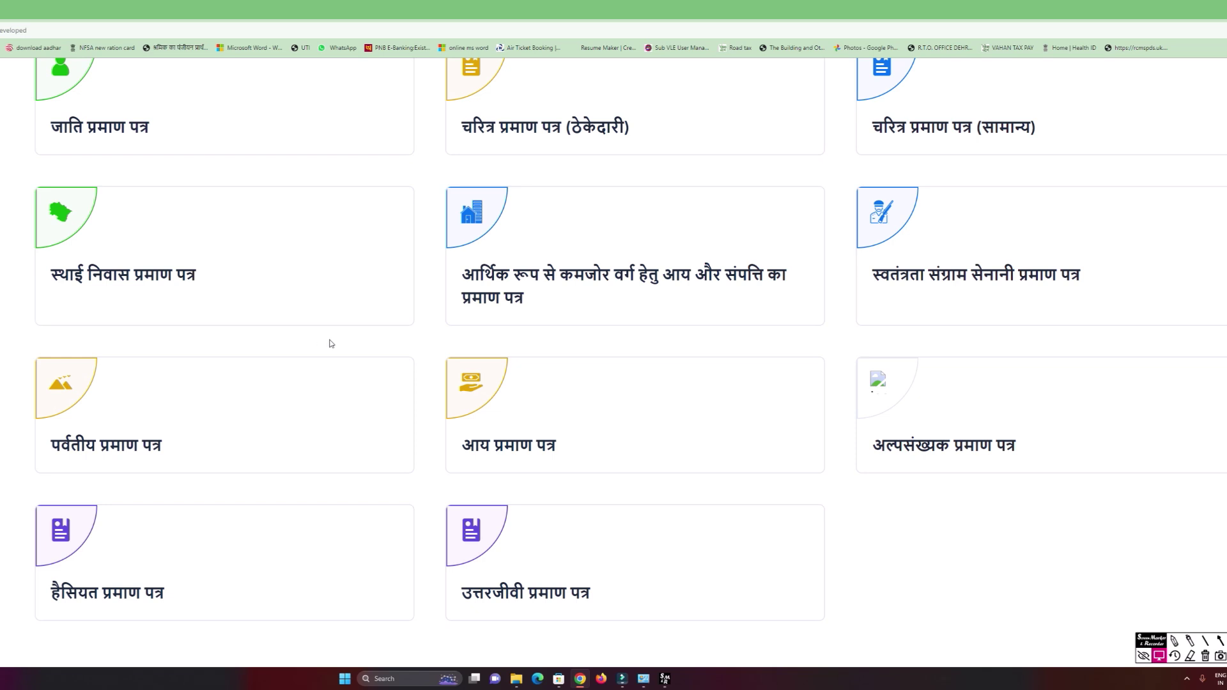
pyautogui.click(540, 395)
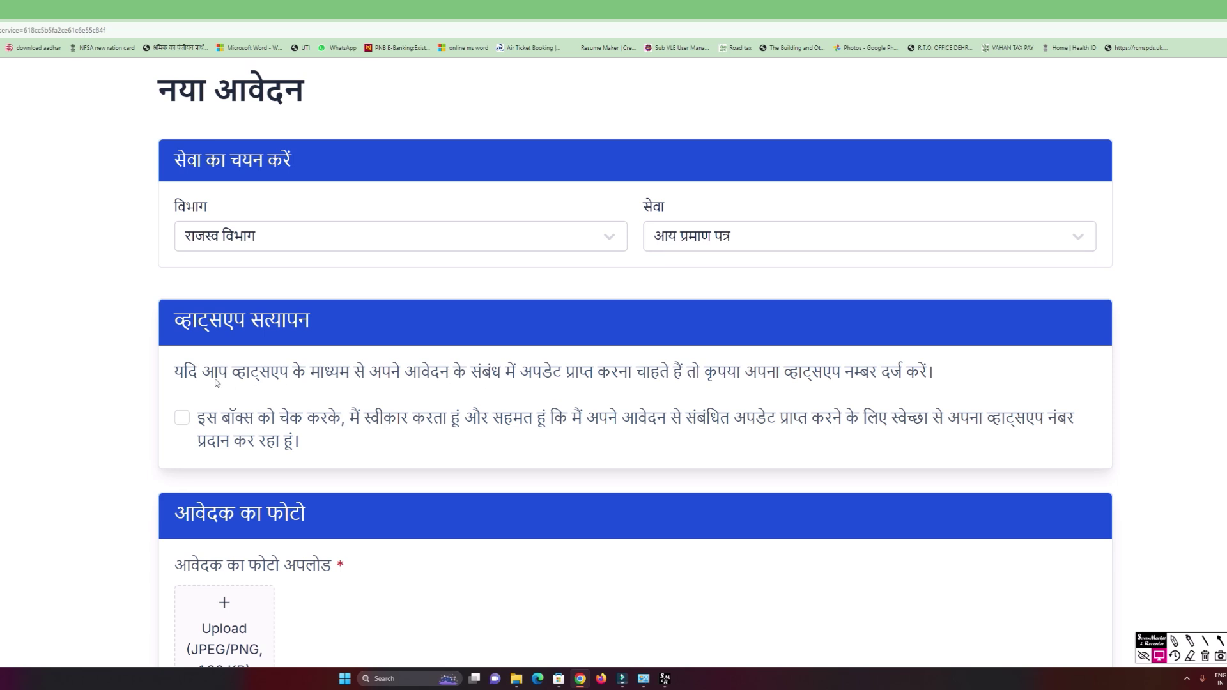
# Toggle the WhatsApp-updates consent checkbox, then move down to the photo and document uploads.
pyautogui.scroll(-1, 217, 382)
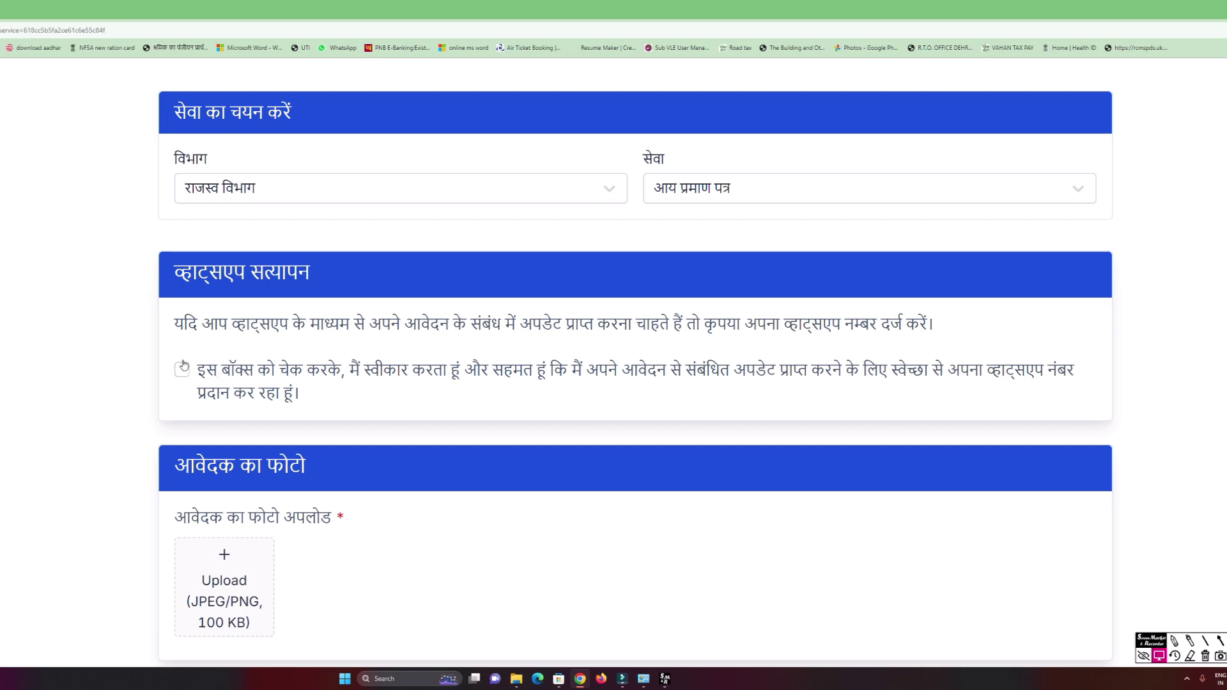
pyautogui.click(183, 370)
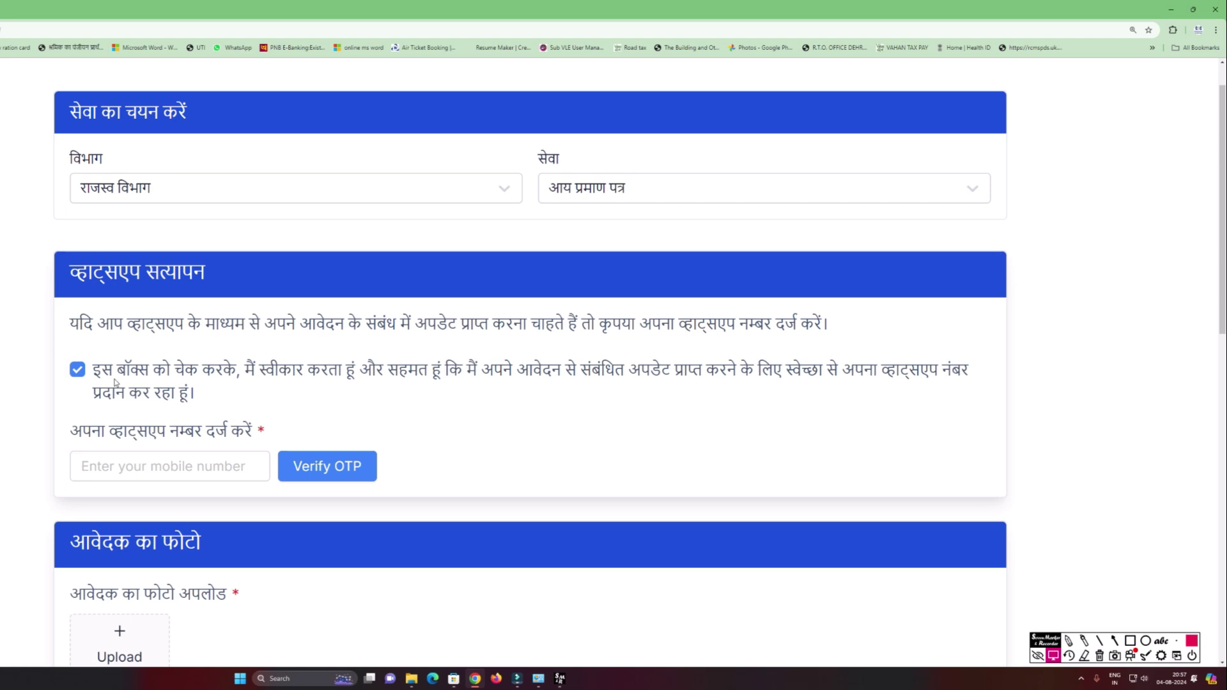
pyautogui.click(77, 370)
pyautogui.scroll(-5, 195, 351)
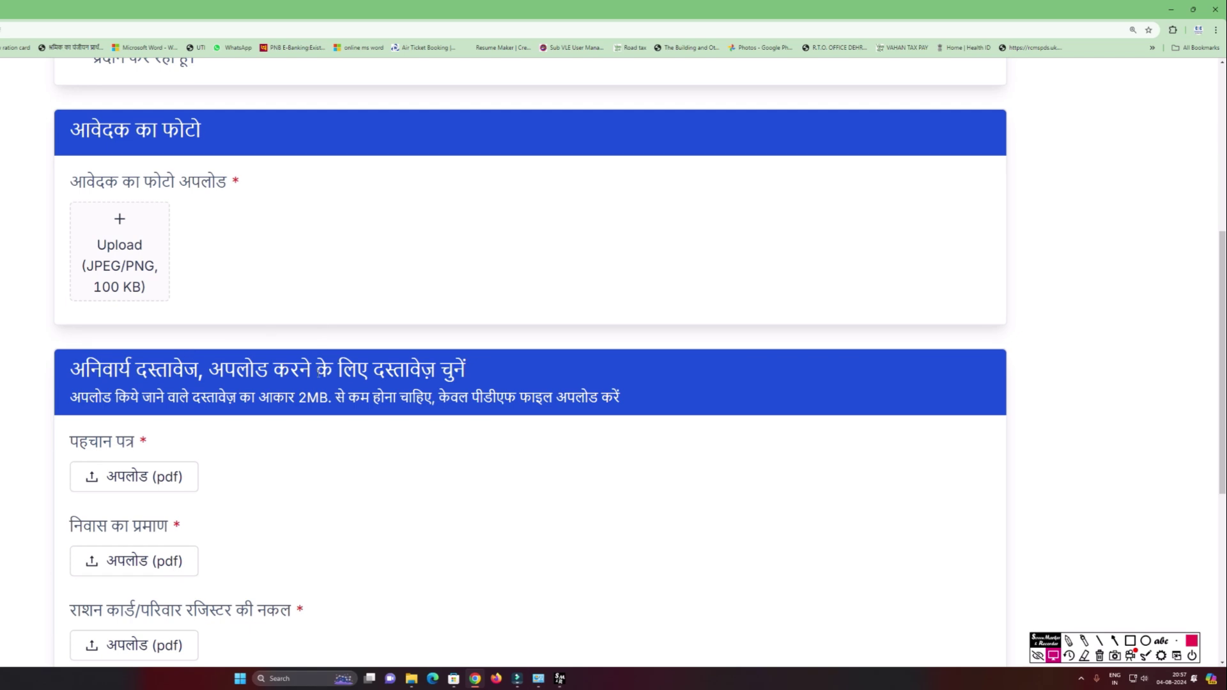
pyautogui.scroll(-4, 301, 370)
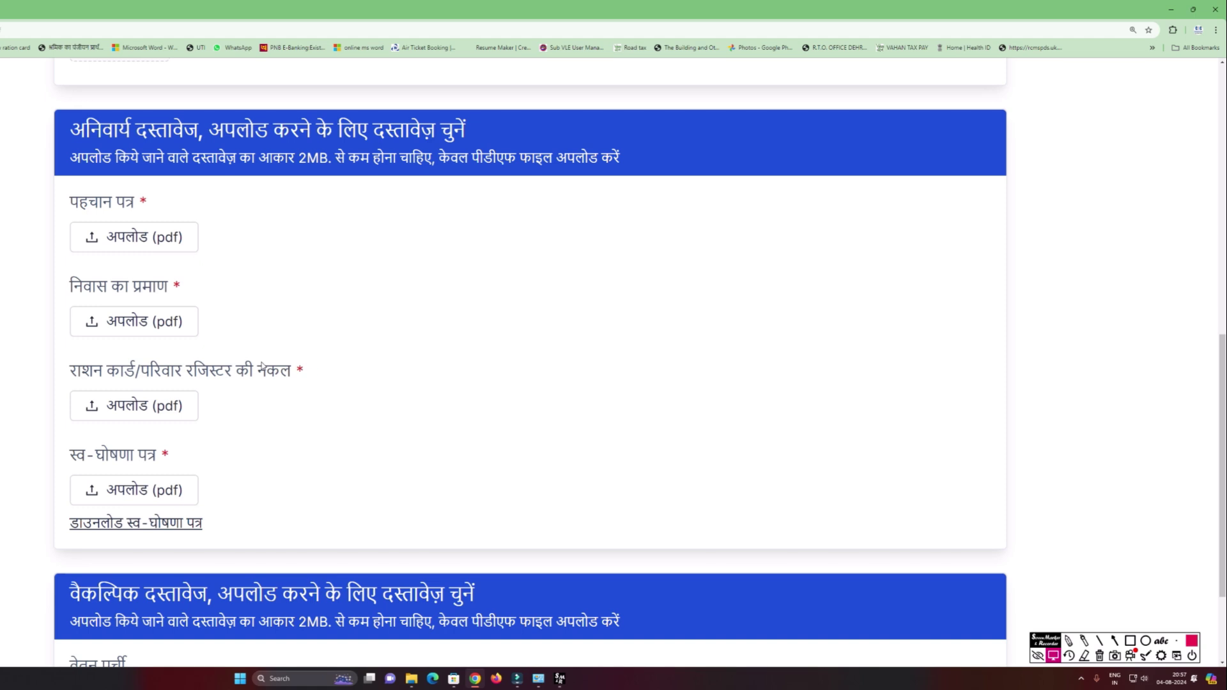
pyautogui.write('Upload aadhaar card')
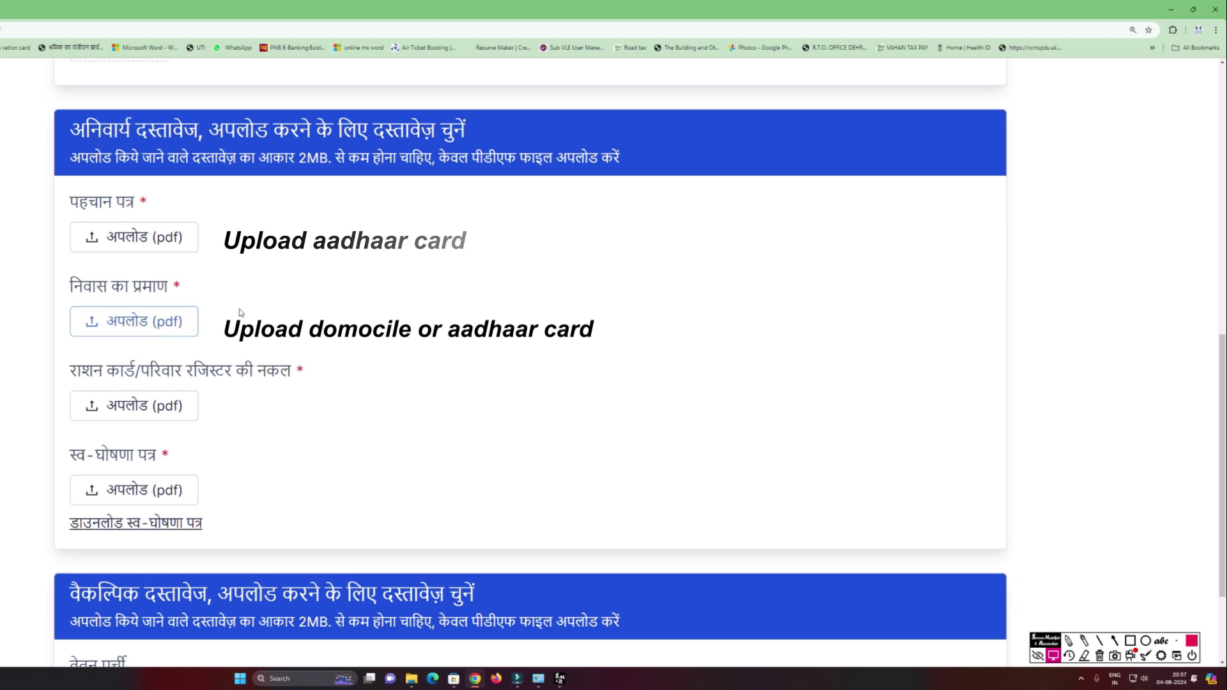
pyautogui.scroll(-1, 240, 311)
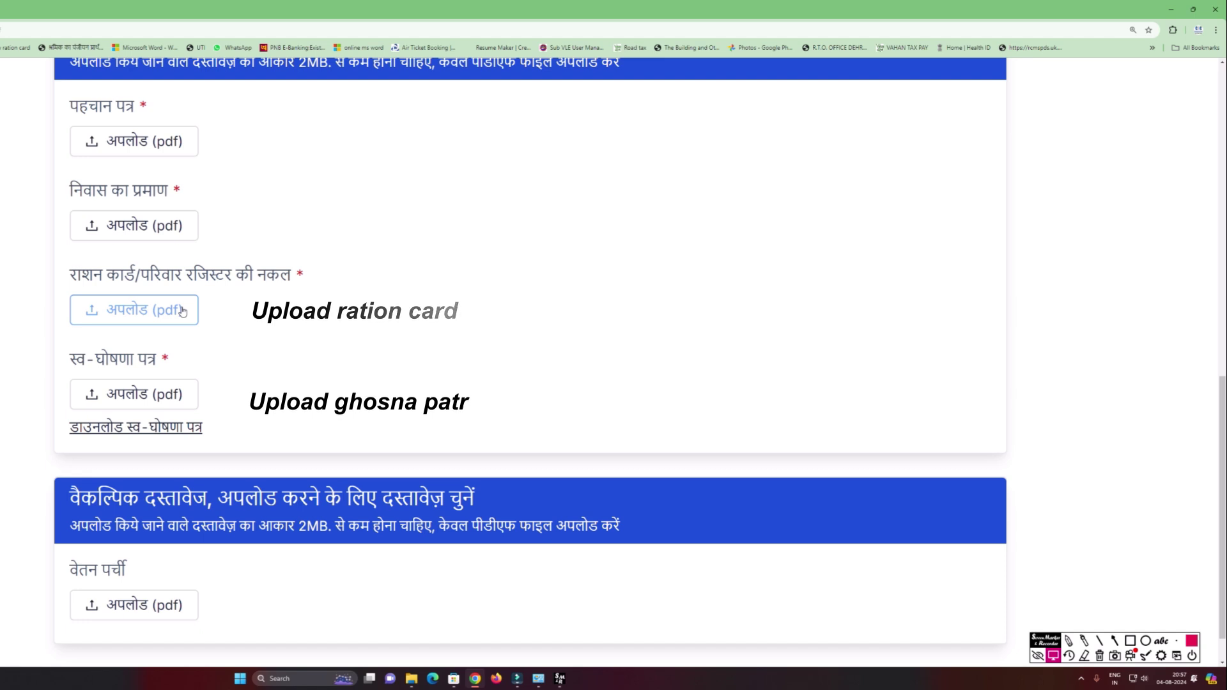
pyautogui.scroll(-1, 273, 334)
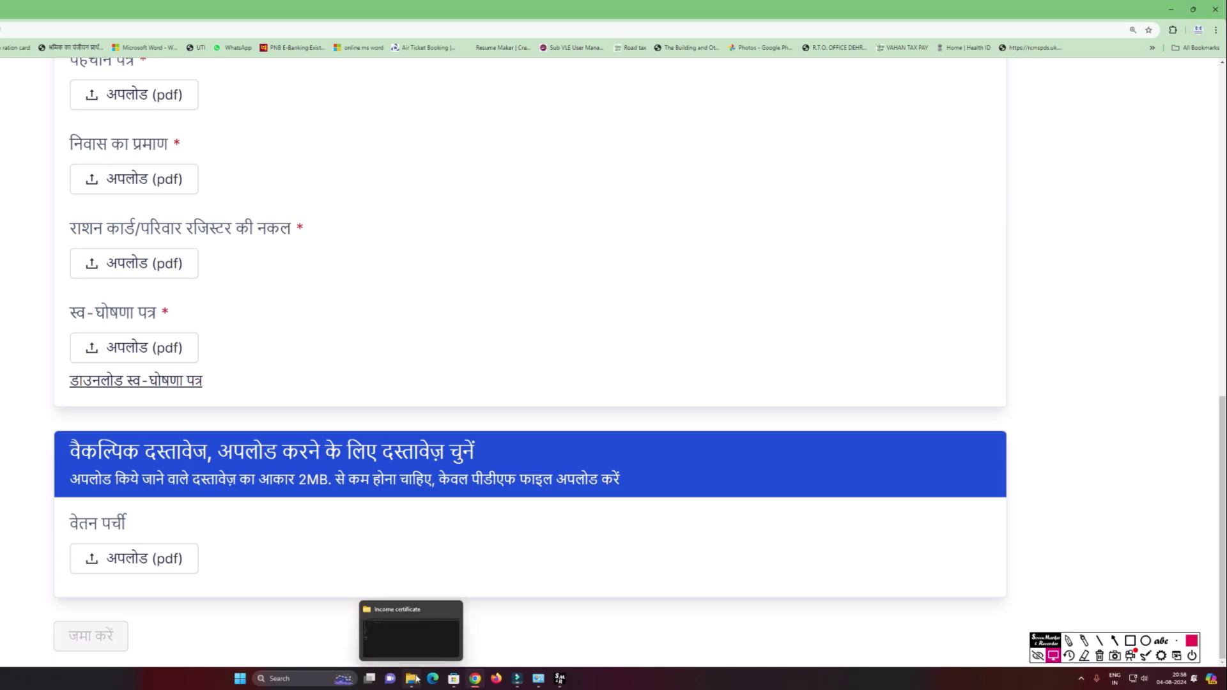
# Open the self-declaration PDF in Edge and review the family details and 48000 annual income.
pyautogui.click(416, 679)
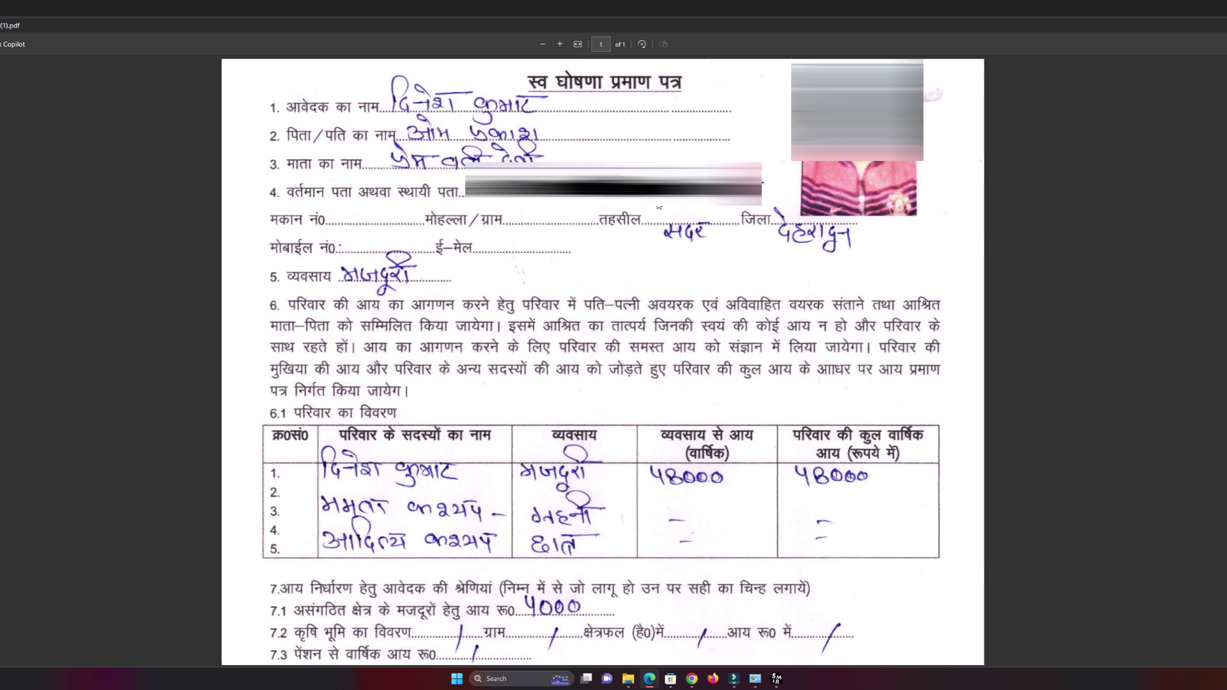
pyautogui.scroll(-3, 675, 232)
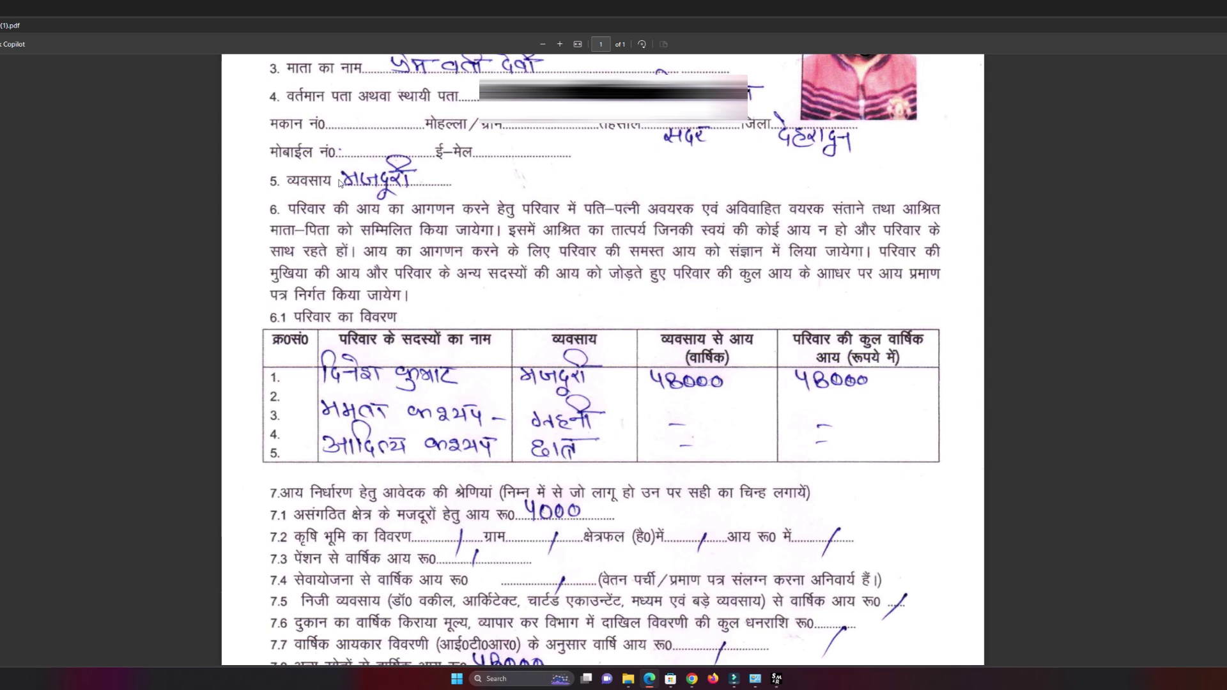
pyautogui.scroll(-3, 350, 228)
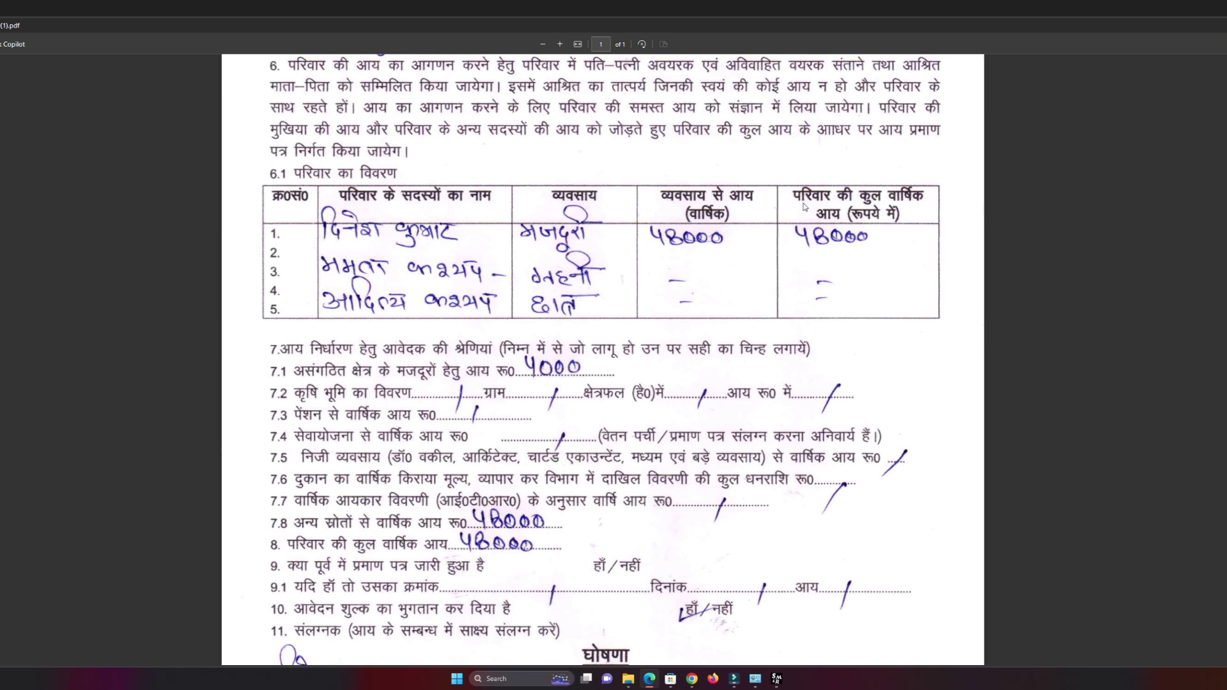
pyautogui.scroll(-3, 697, 252)
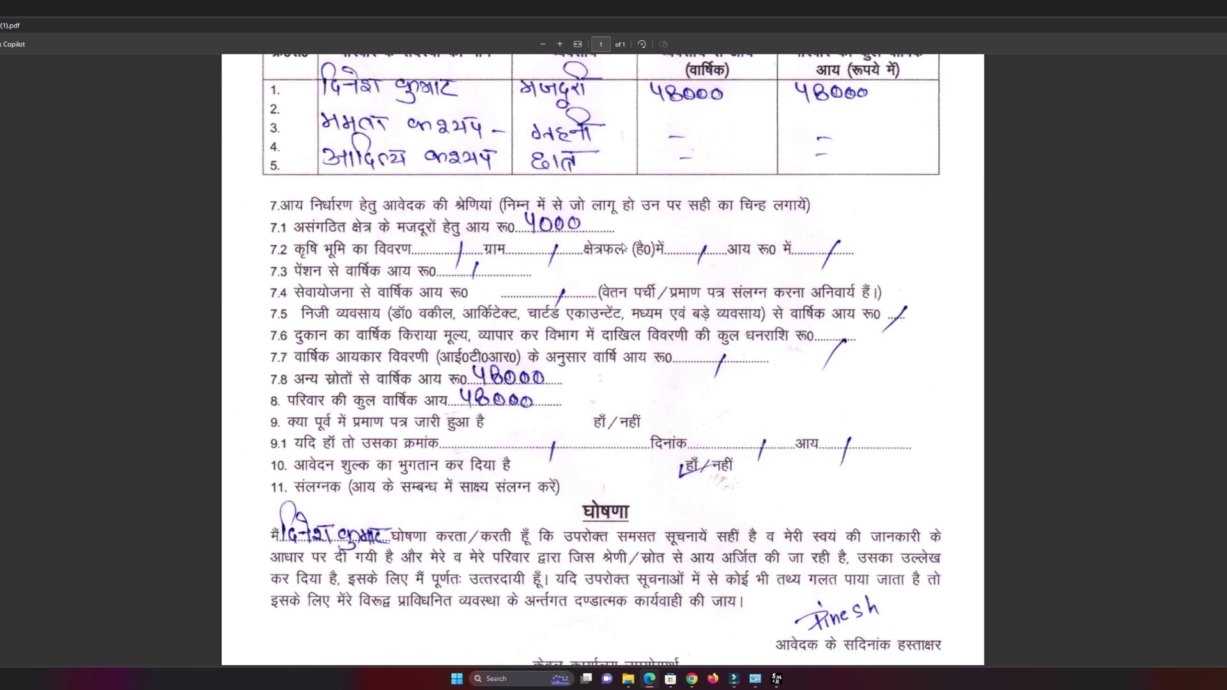
pyautogui.scroll(-1, 391, 286)
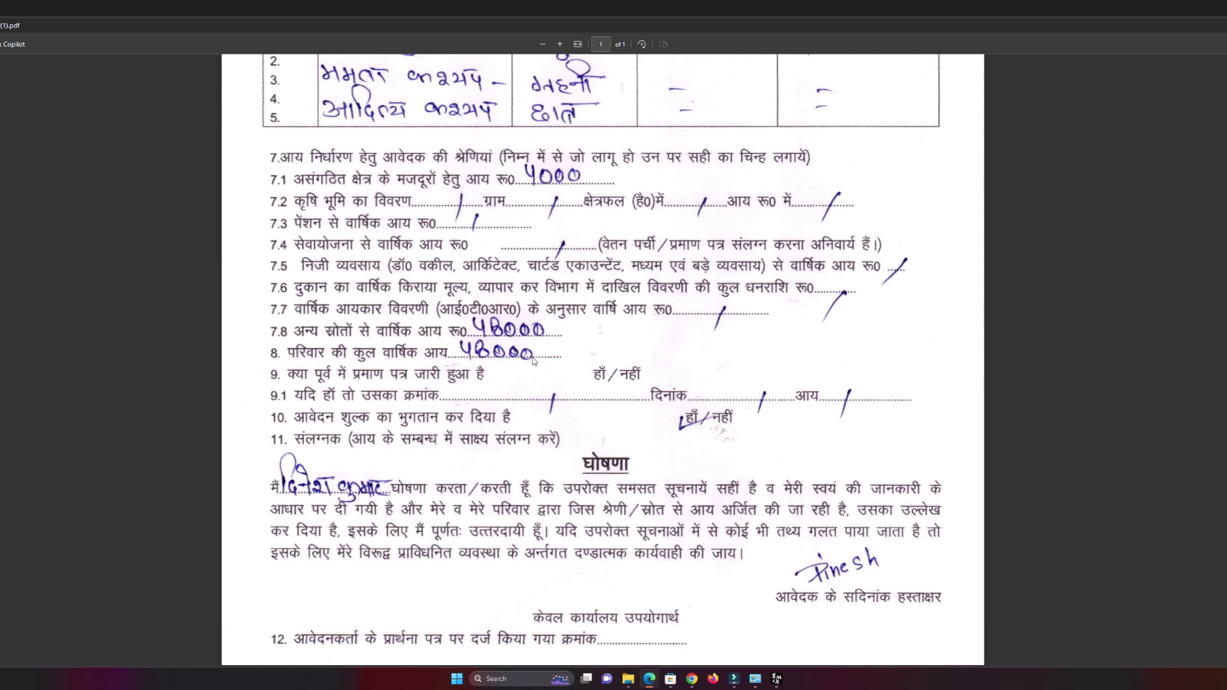
pyautogui.scroll(-2, 533, 361)
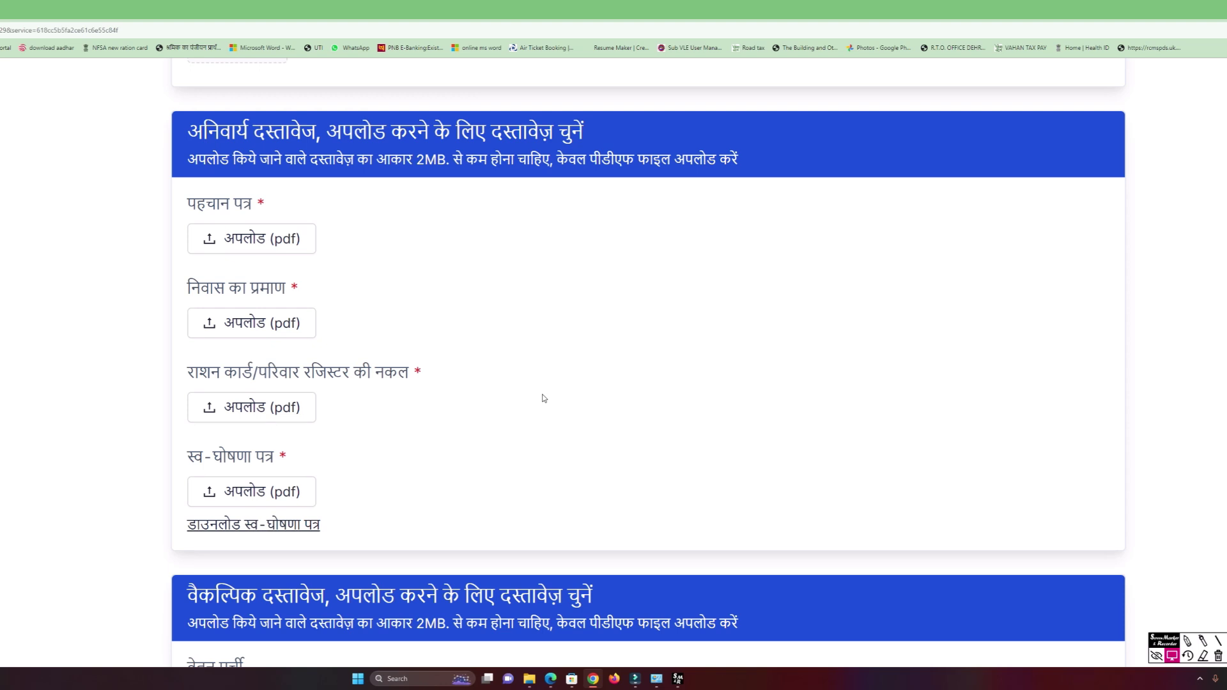
# Check the attached PDFs and submit them with जमा करें to create the application.
pyautogui.scroll(2, 544, 396)
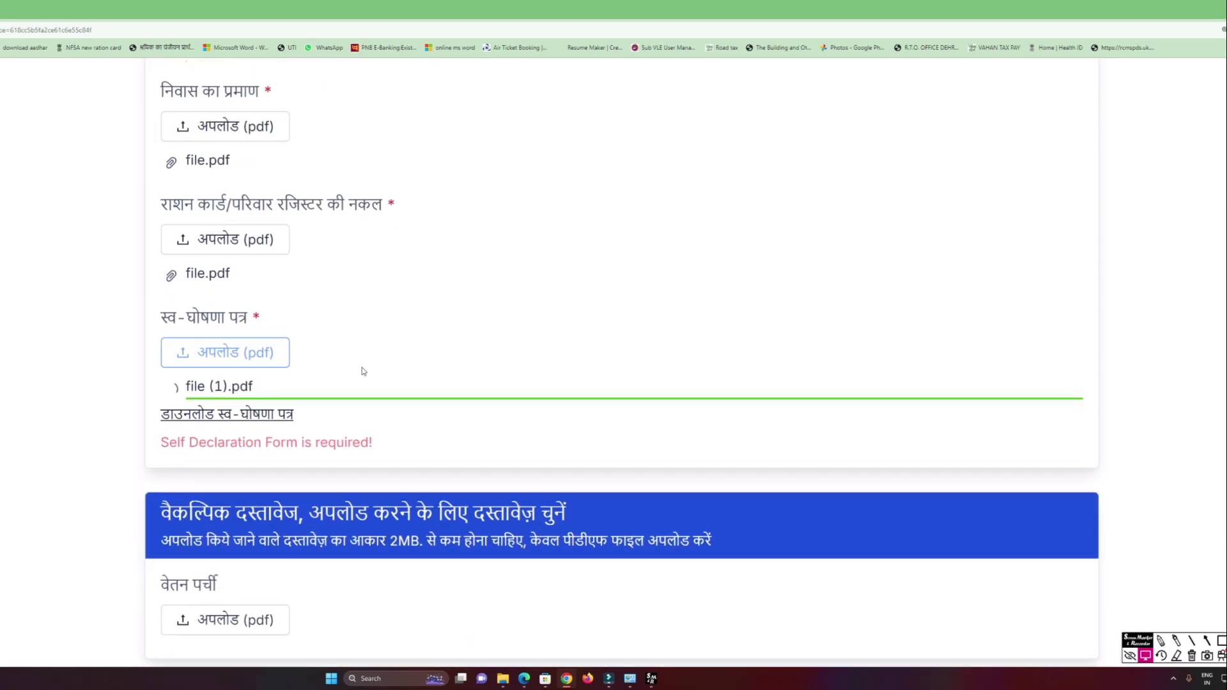
pyautogui.scroll(-1, 361, 369)
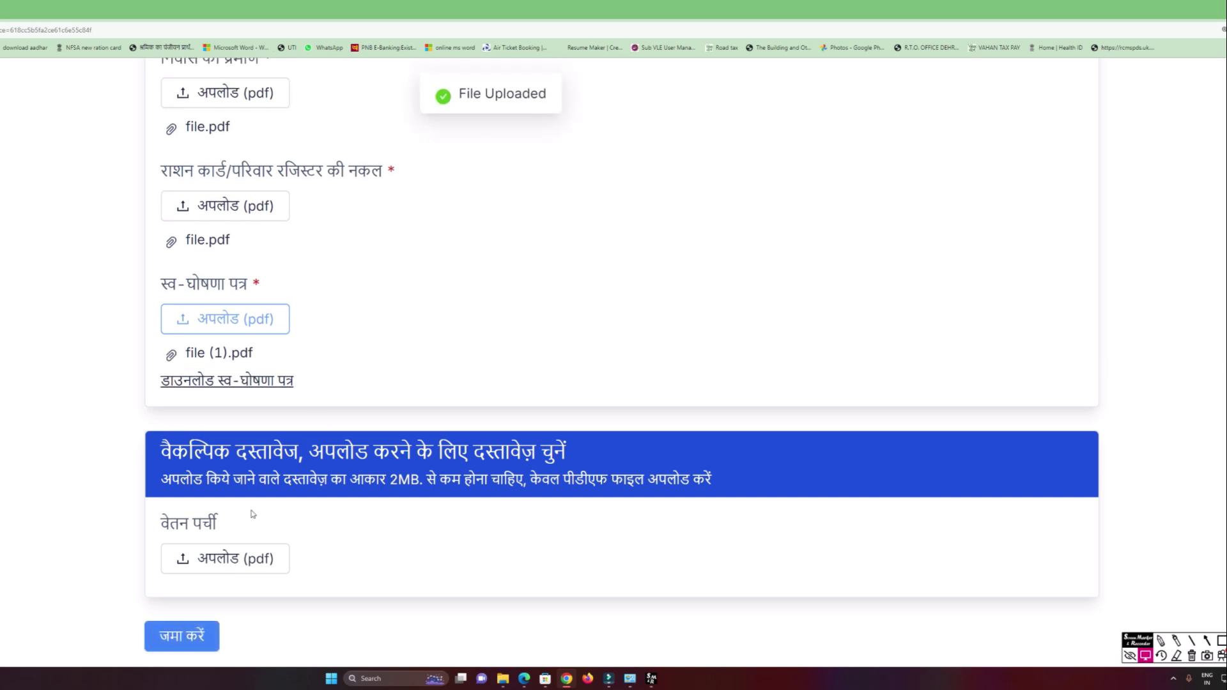
pyautogui.click(198, 638)
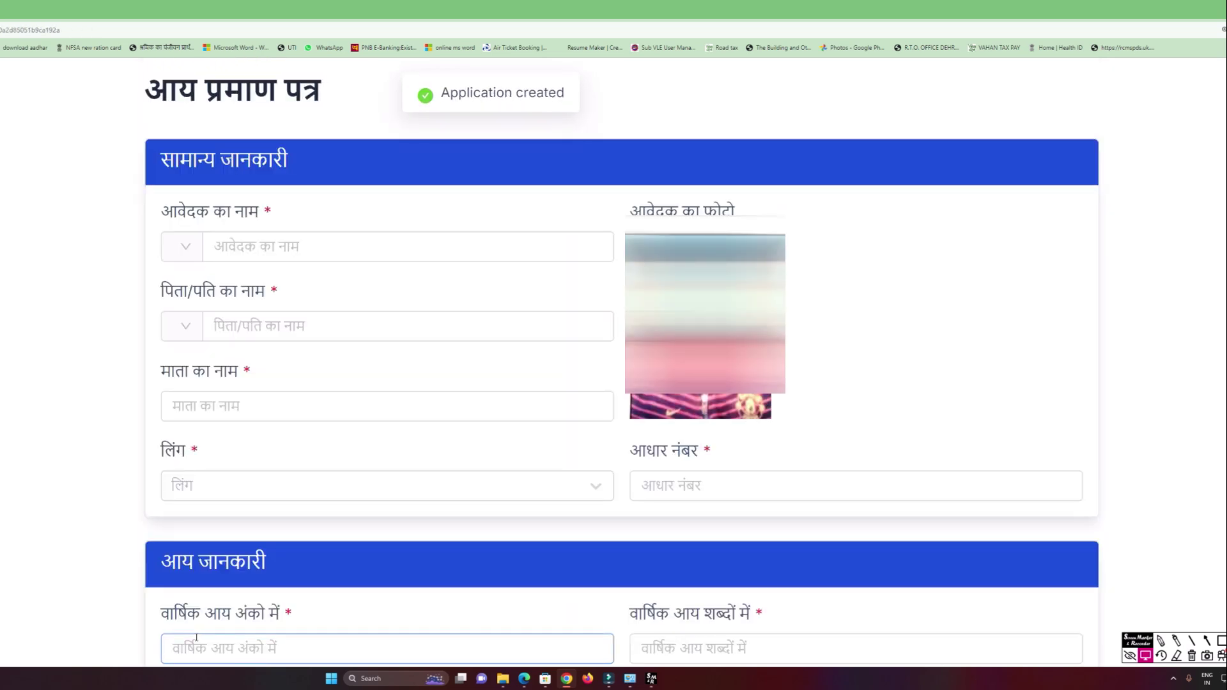
pyautogui.scroll(-6, 343, 505)
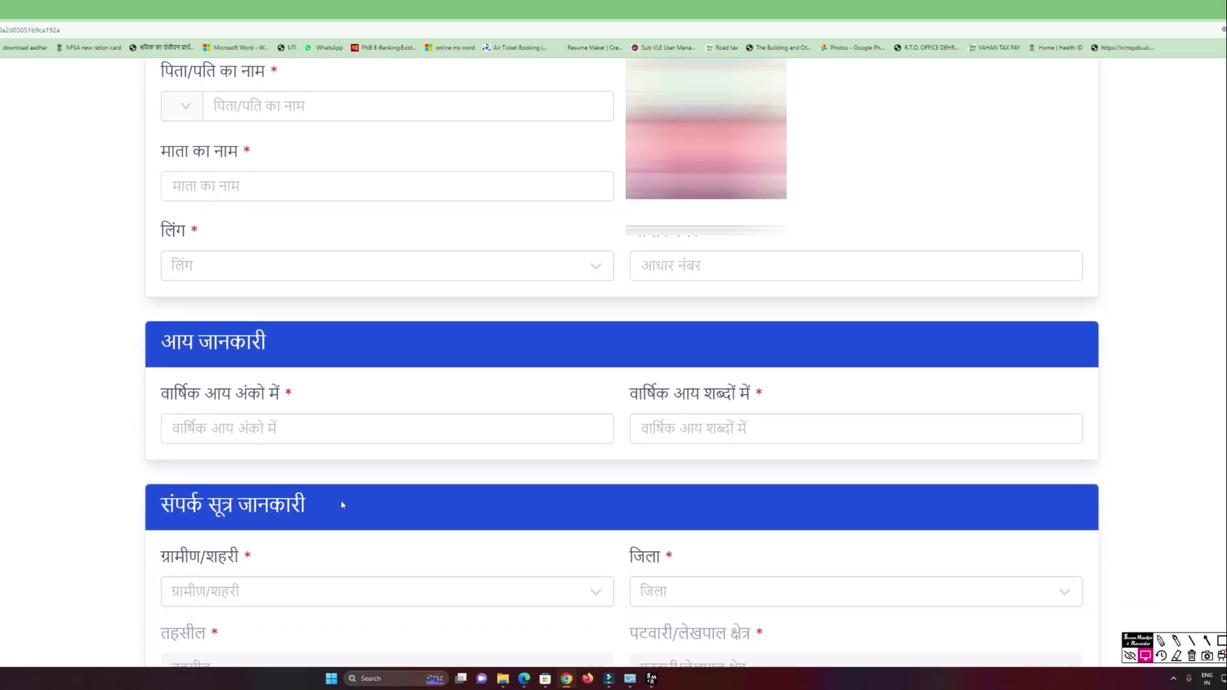
pyautogui.scroll(8, 343, 505)
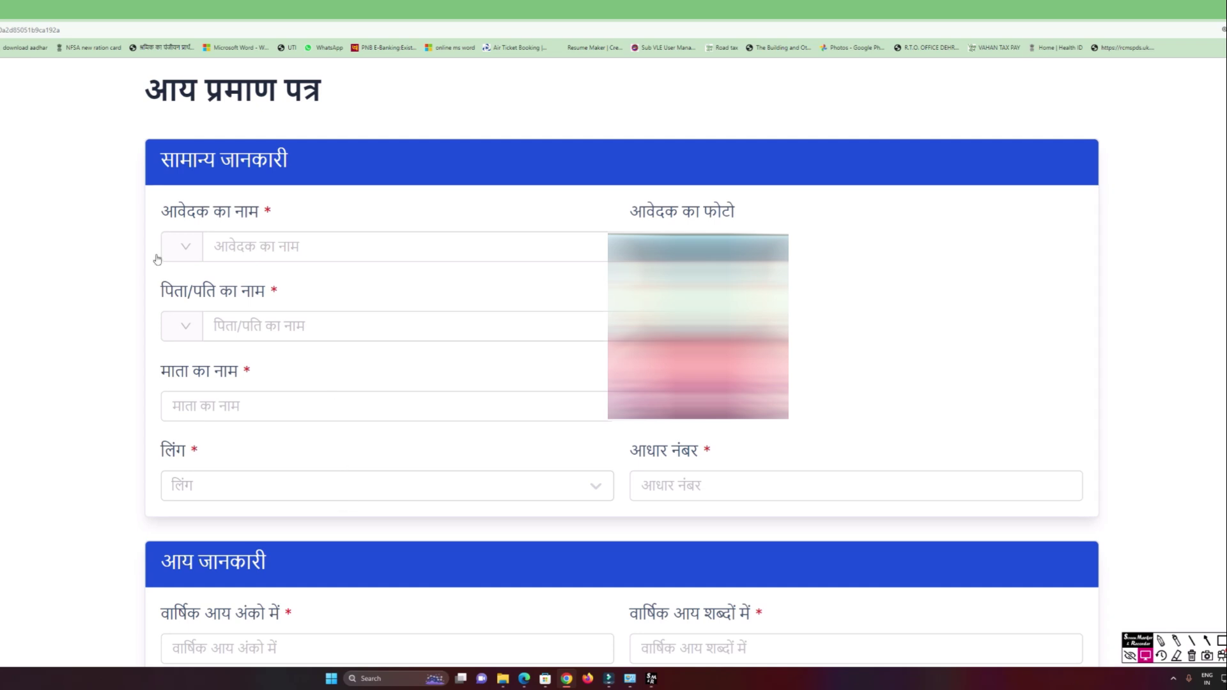
pyautogui.click(188, 246)
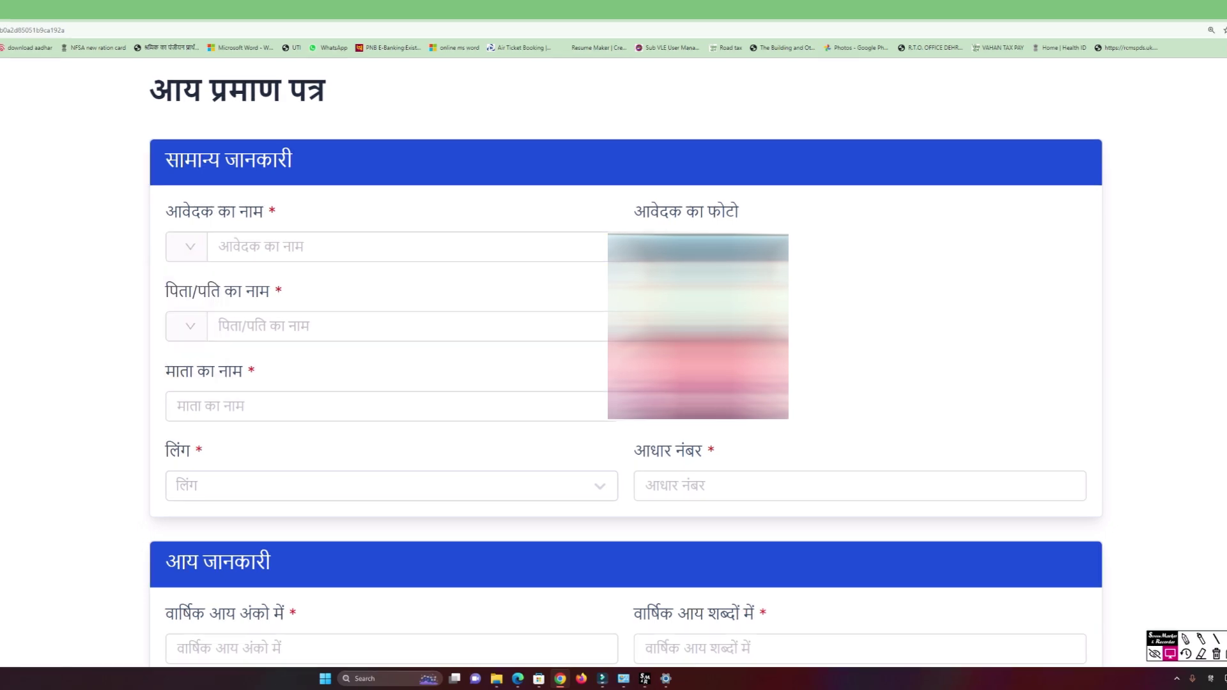
# Enter title श्री, the applicant's name, relation पुत्र and the father's name.
pyautogui.click(183, 254)
pyautogui.click(183, 281)
pyautogui.click(251, 260)
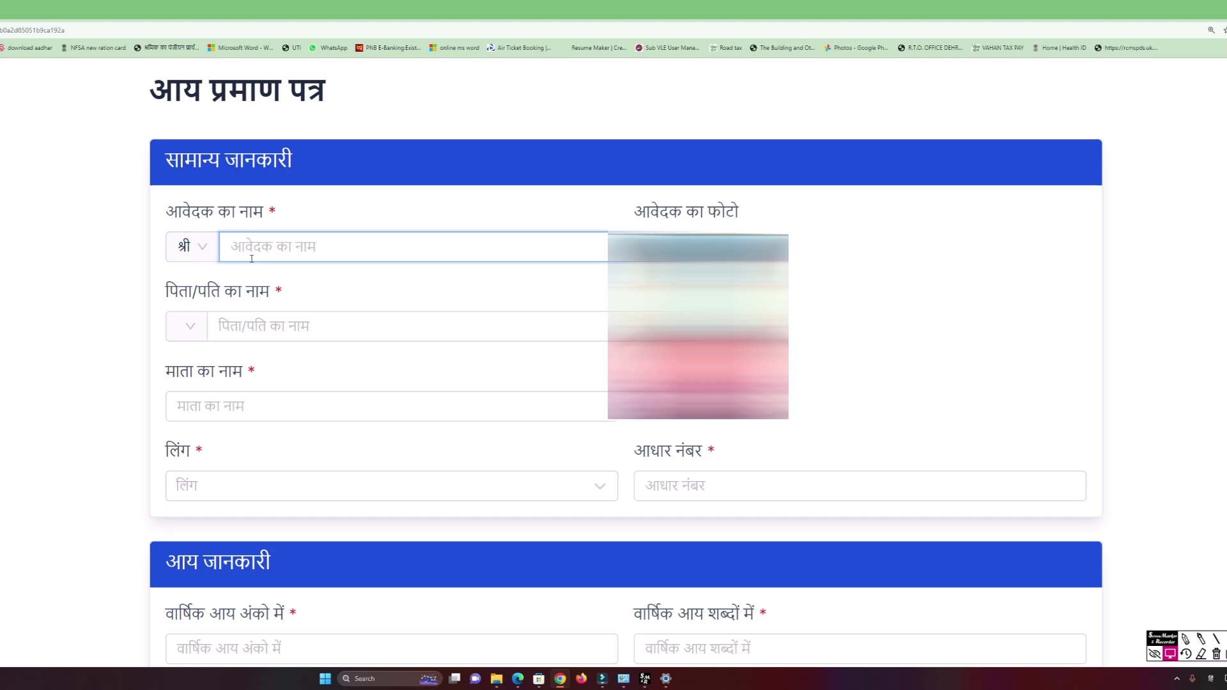
pyautogui.click(187, 326)
pyautogui.click(186, 366)
pyautogui.click(250, 327)
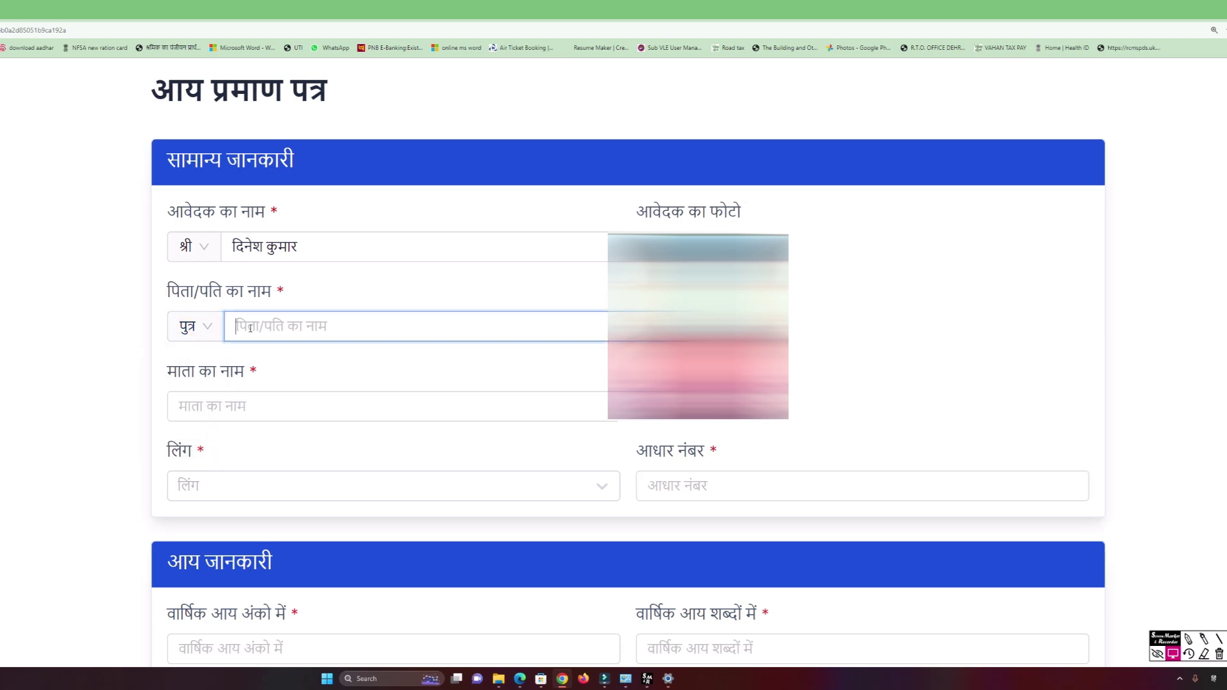
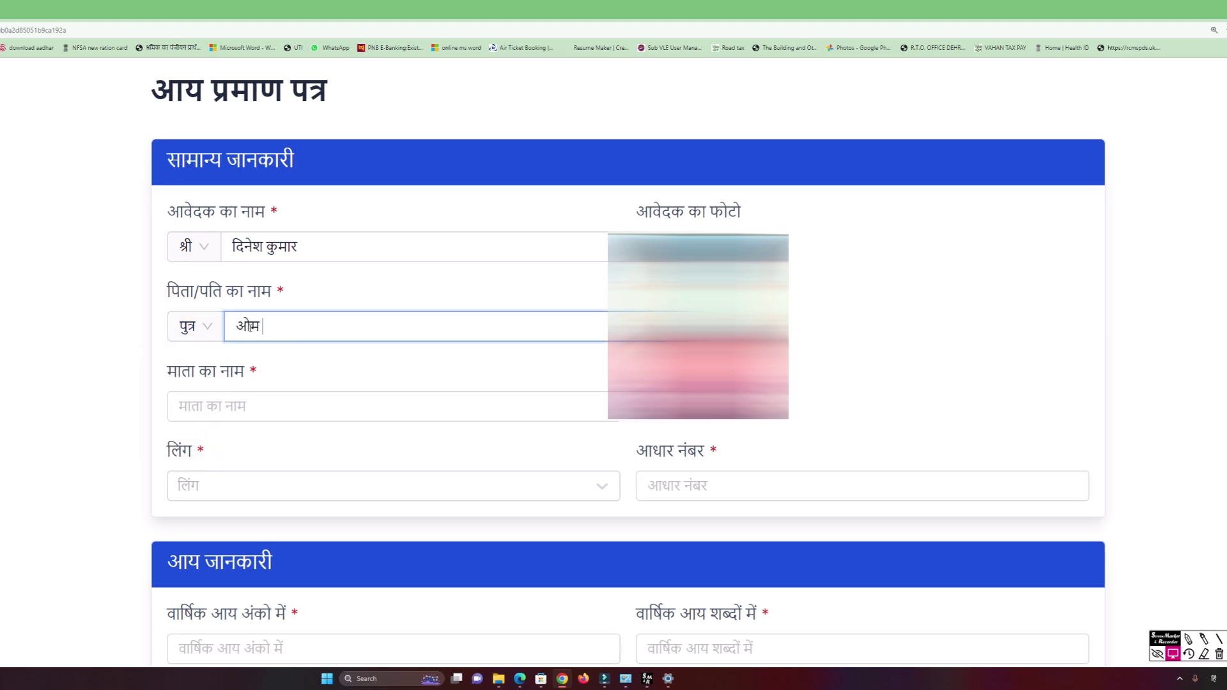
# Enter the mother's name, set gender to पुरुष, and fill in the Aadhaar number.
pyautogui.click(289, 411)
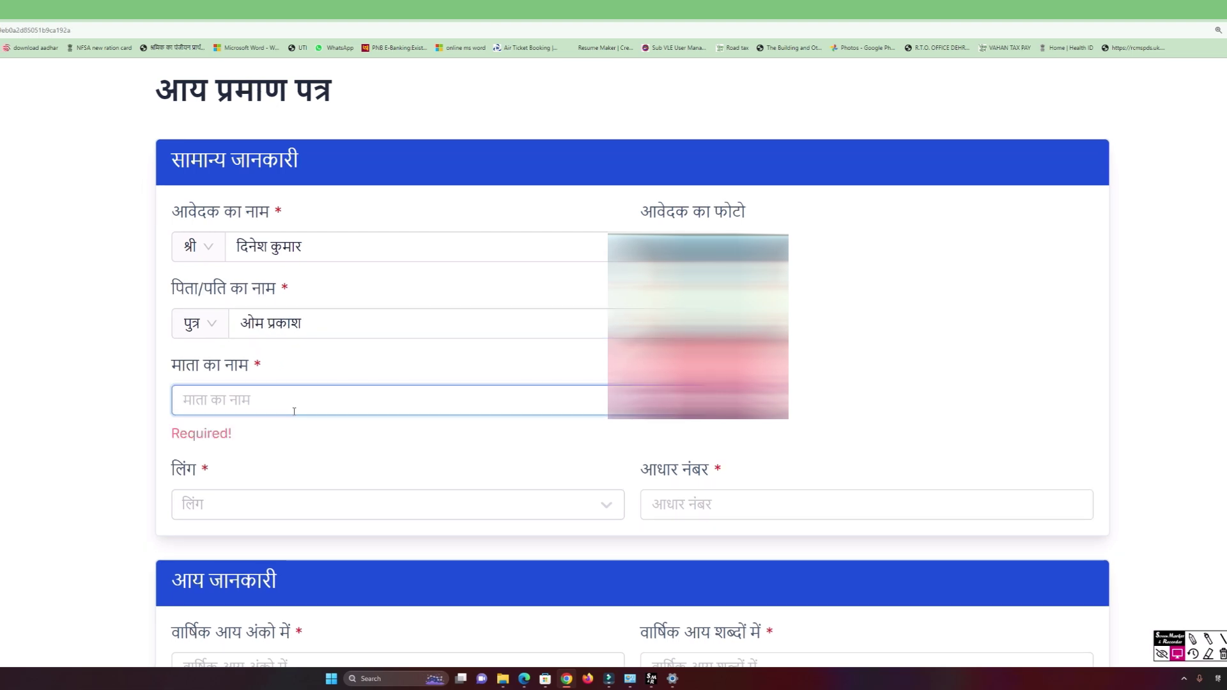
pyautogui.write('श्रीमती ')
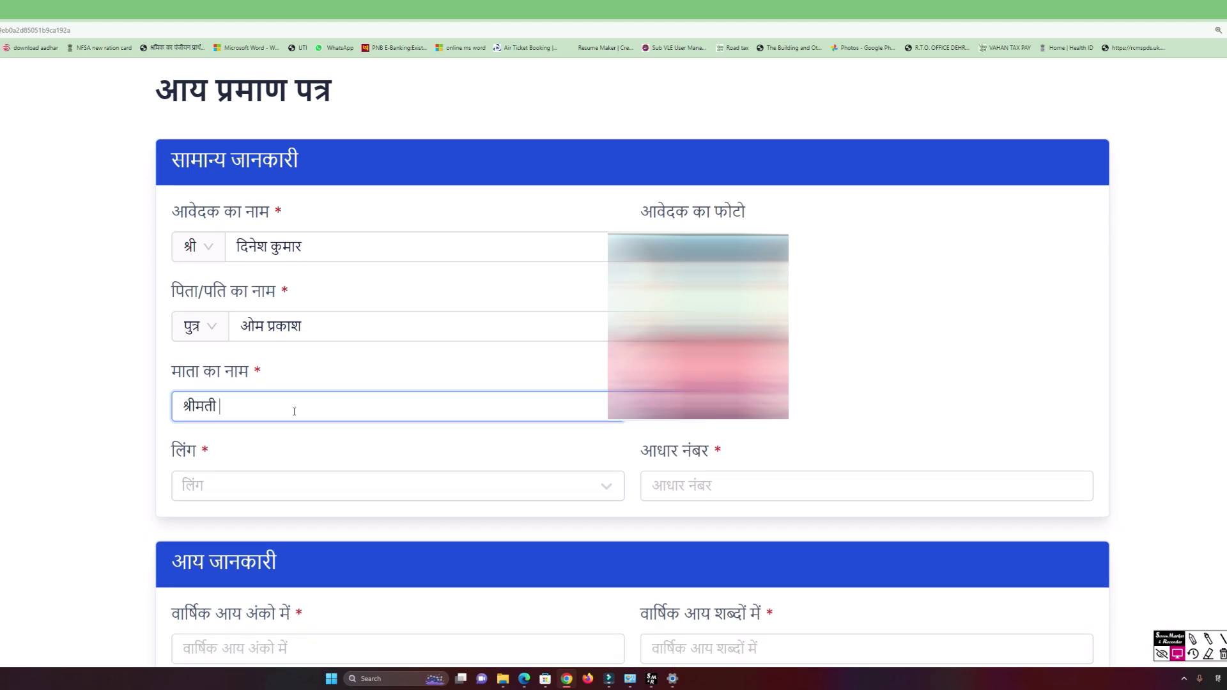
pyautogui.click(320, 492)
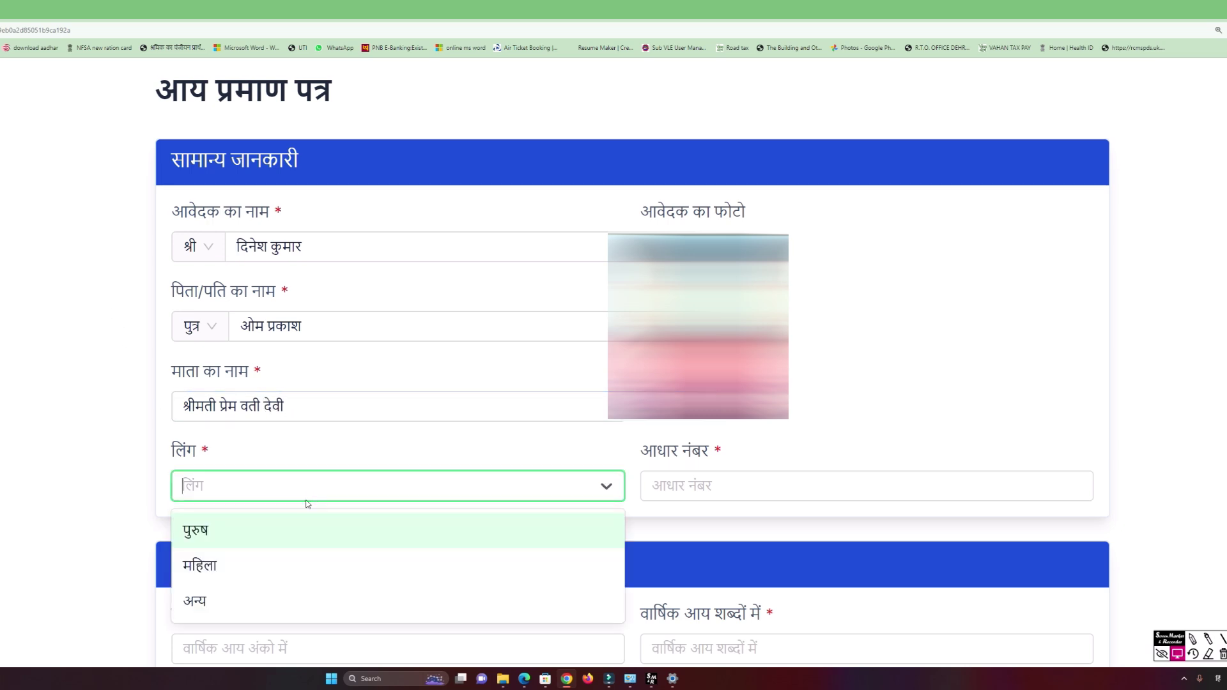
pyautogui.click(242, 526)
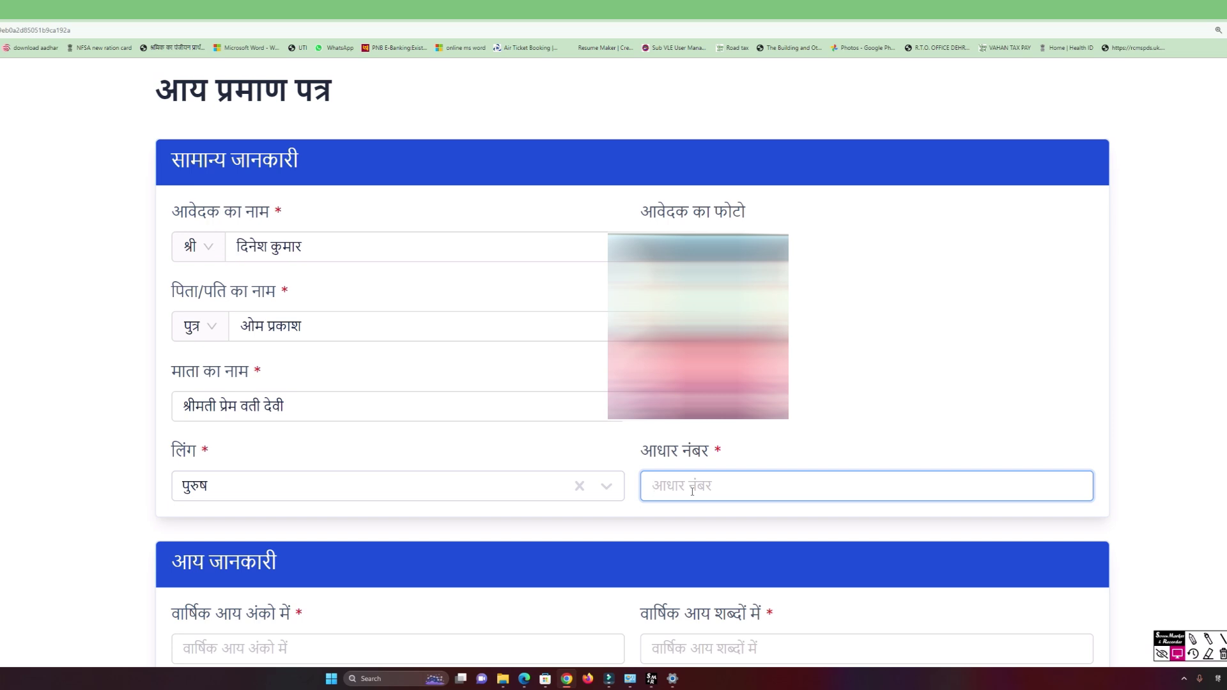
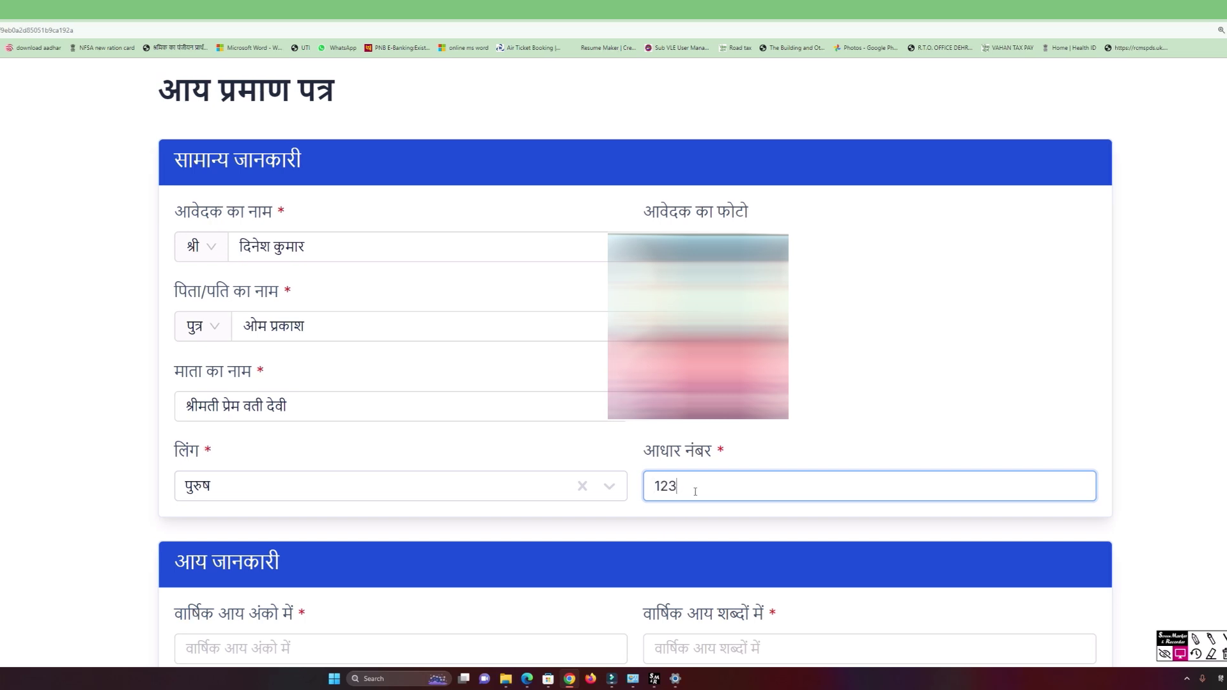
pyautogui.scroll(-3, 529, 457)
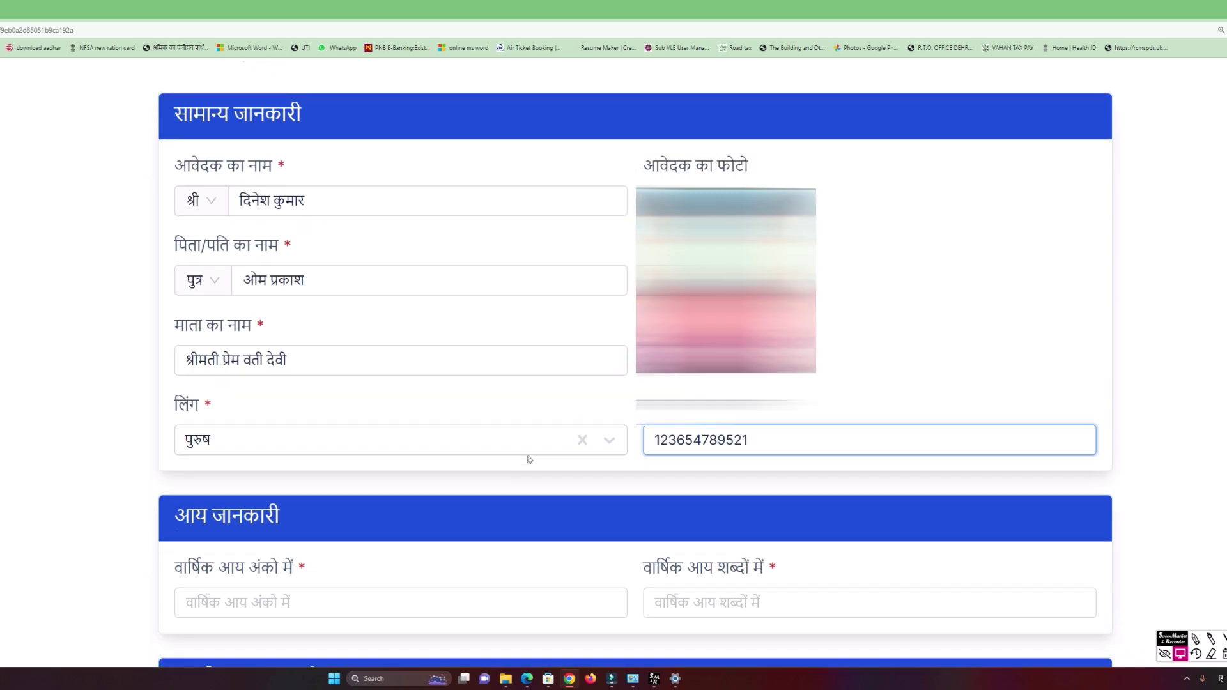
# Fill the annual income fields with 48000 and 'अड़तालिश हजार रूपये'.
pyautogui.click(329, 448)
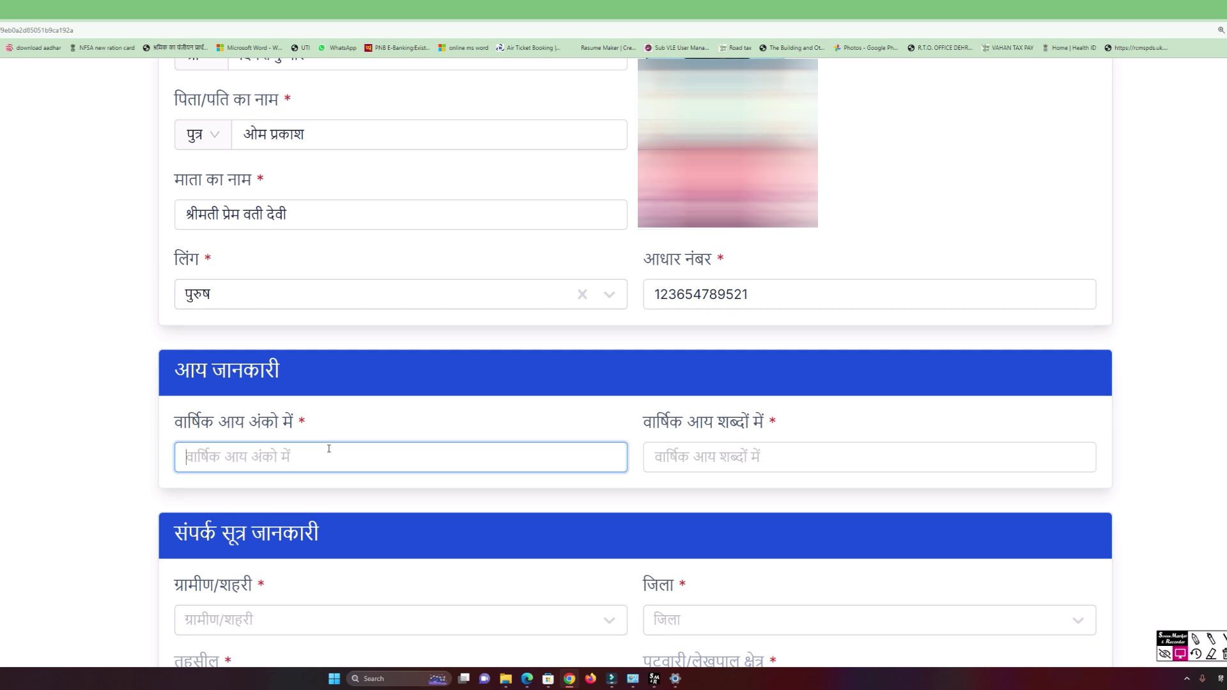
pyautogui.write('48000')
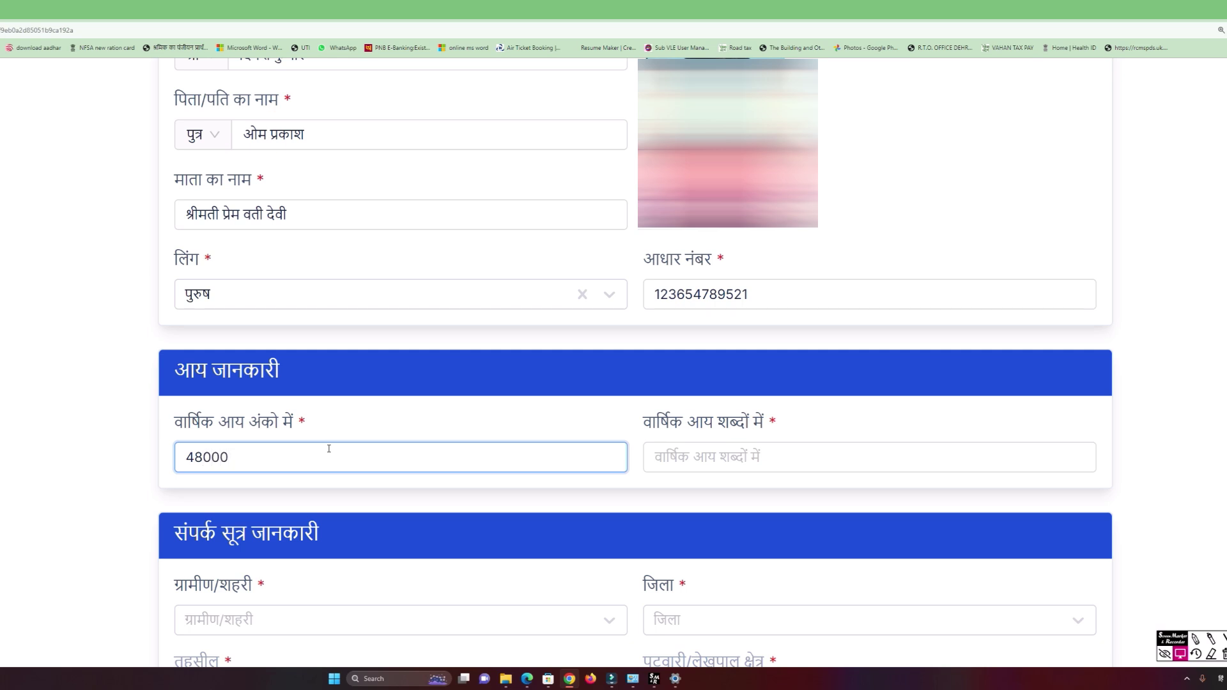
pyautogui.press('Tab')
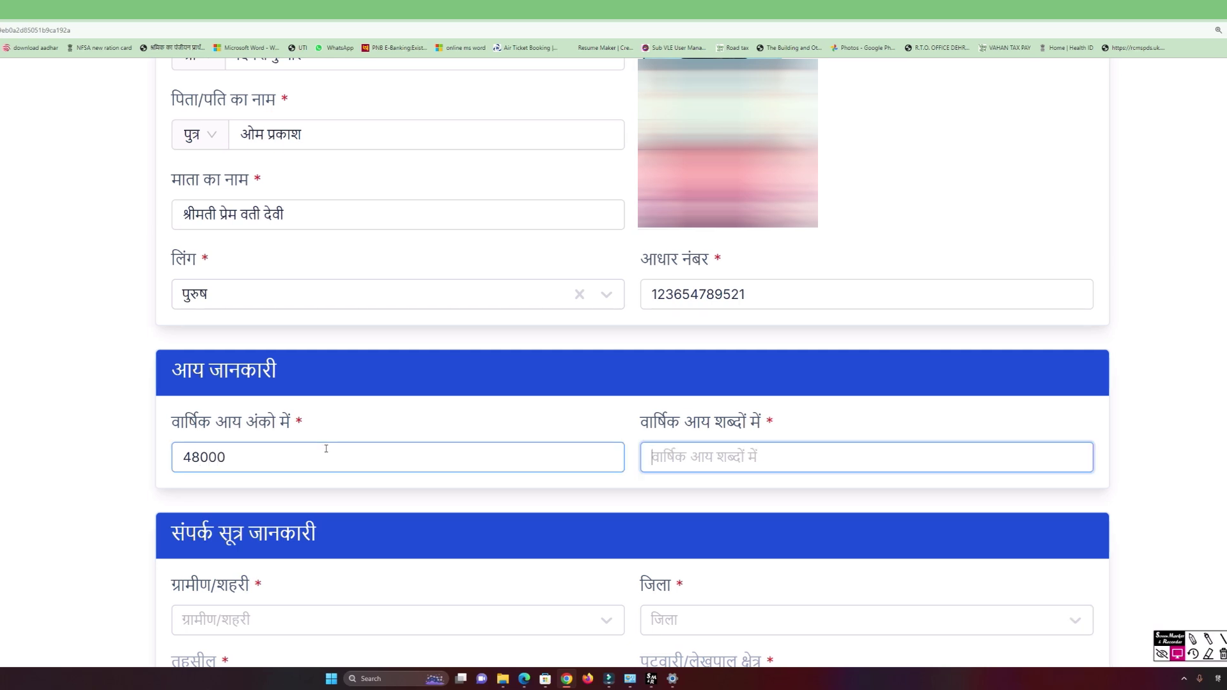
pyautogui.write('अड़तालिश')
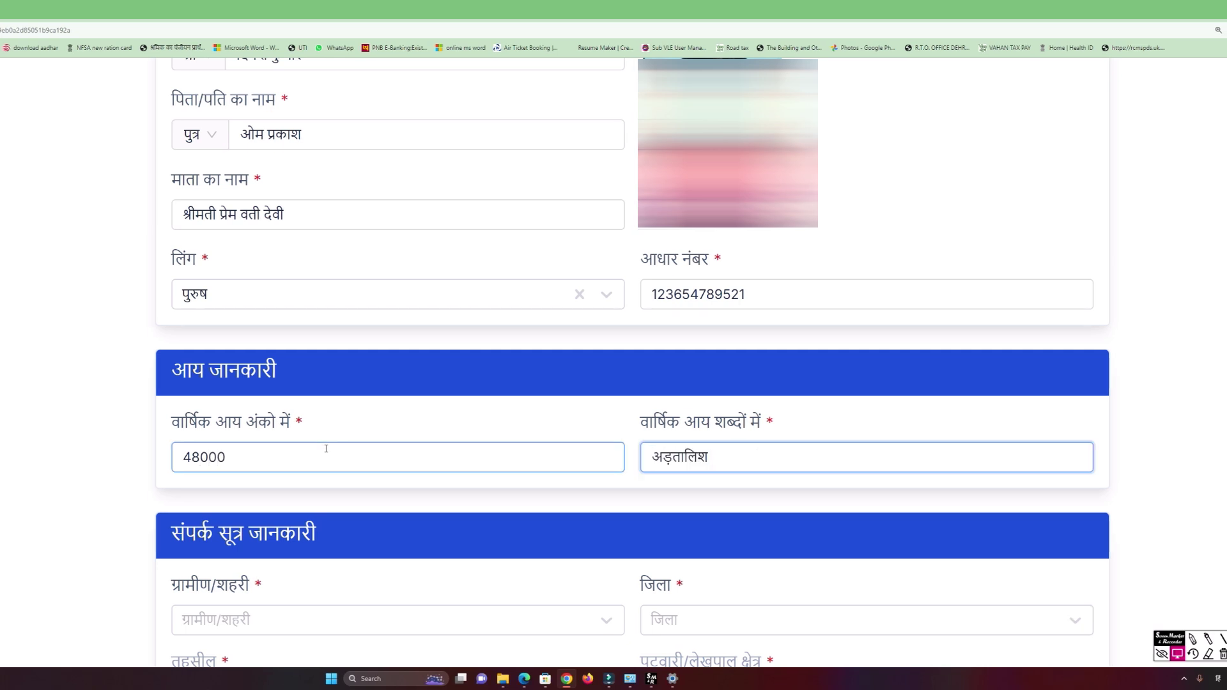
pyautogui.write(' हजार रूपये')
pyautogui.scroll(-3, 326, 449)
# Select शहर, district and tehsil देहरादून, and patwari/lekhpal area अधोईवाला.
pyautogui.click(259, 427)
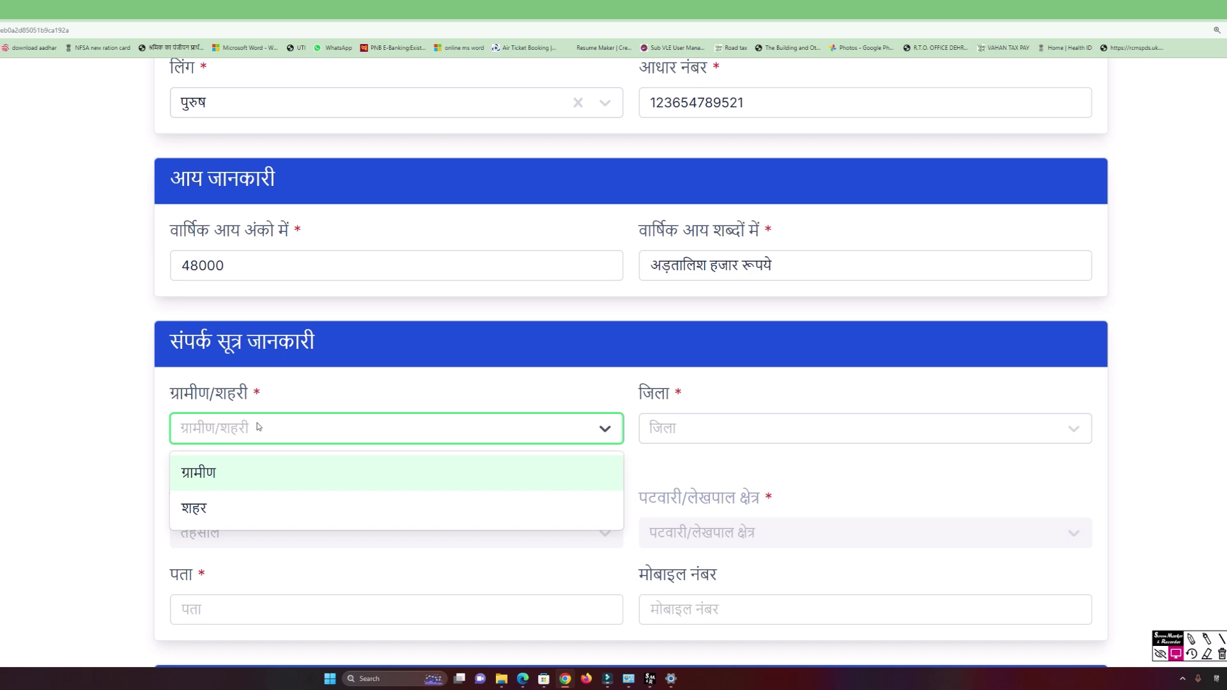
pyautogui.click(221, 508)
pyautogui.click(672, 441)
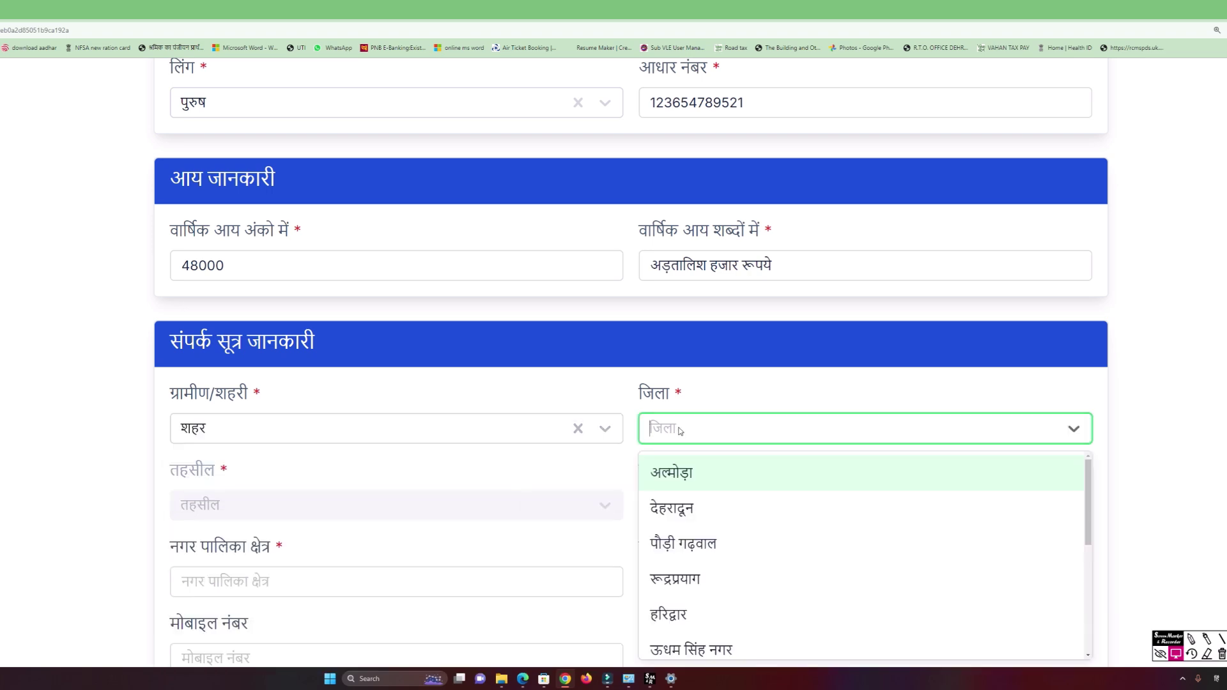
pyautogui.click(698, 509)
pyautogui.scroll(-2, 288, 434)
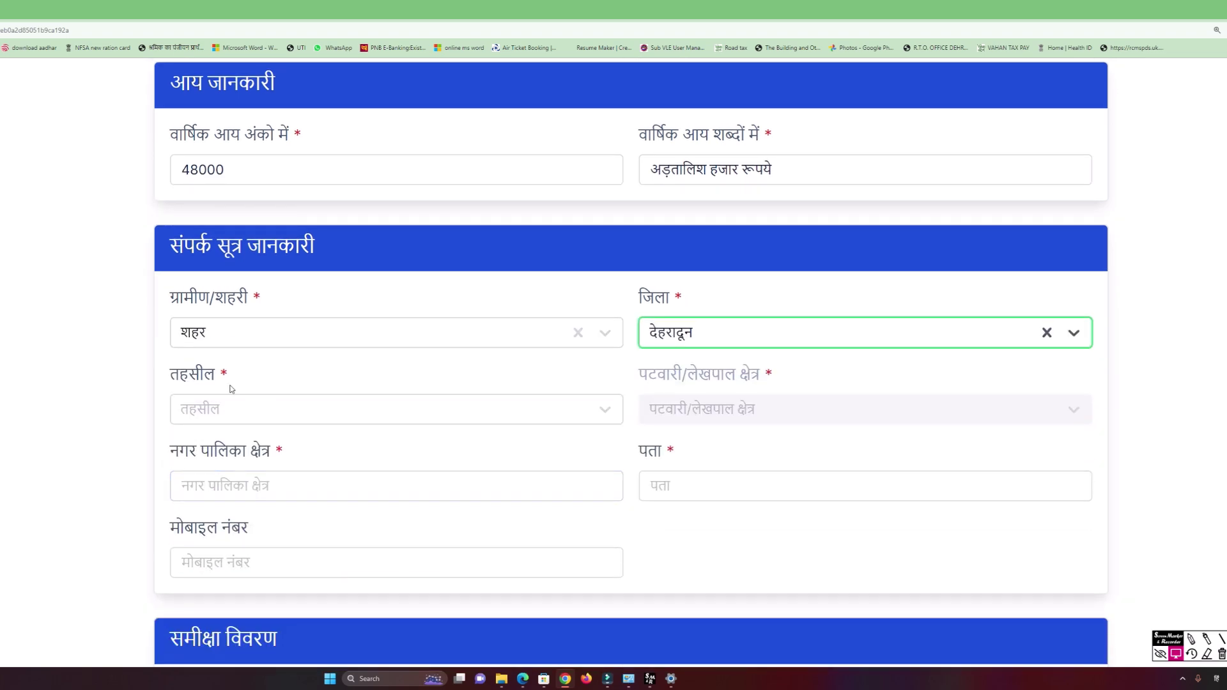
pyautogui.click(222, 412)
pyautogui.click(220, 525)
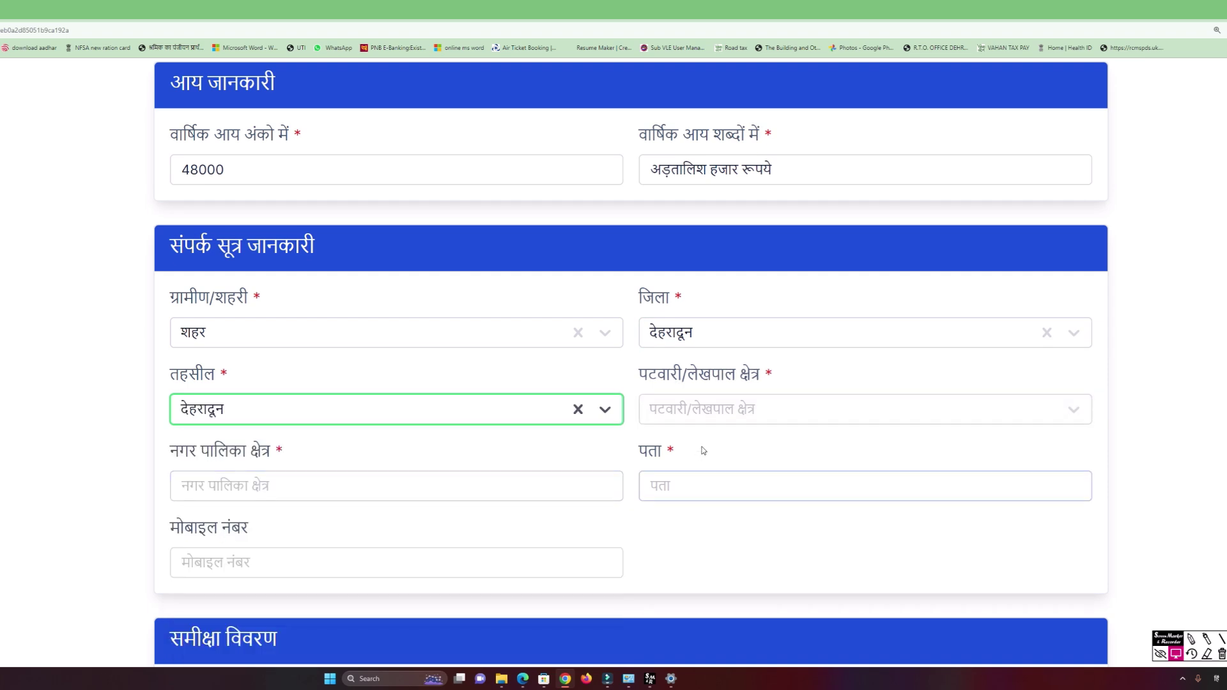
pyautogui.click(723, 416)
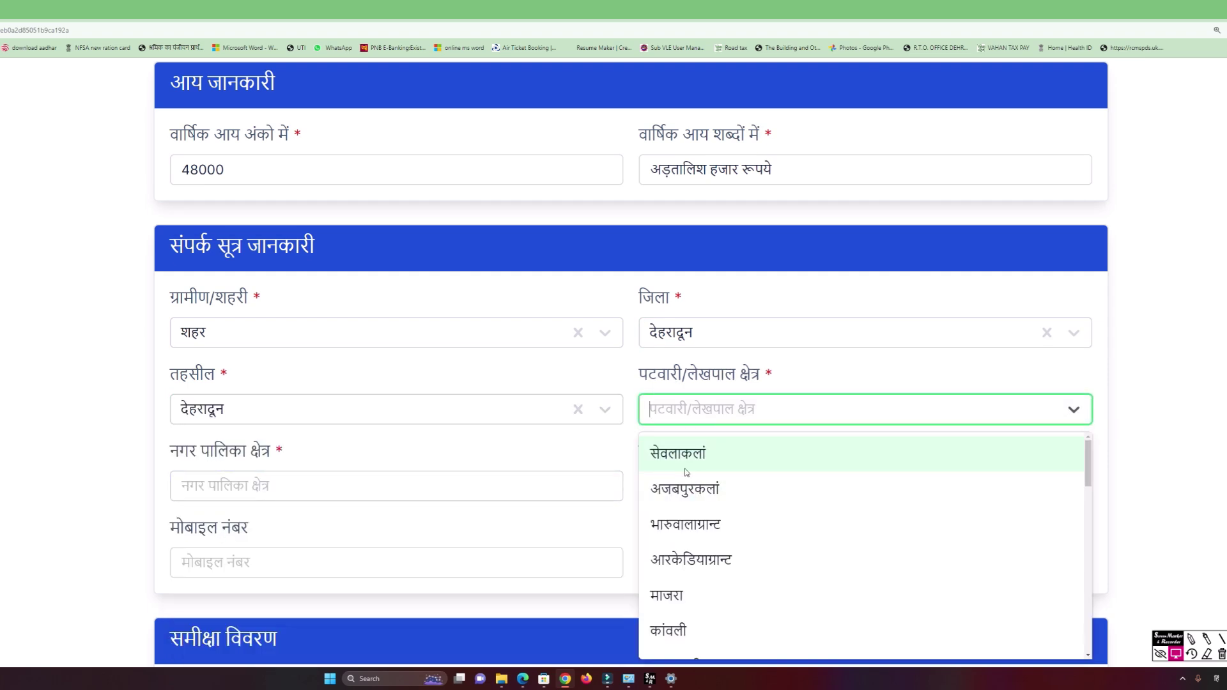
pyautogui.scroll(-5, 696, 478)
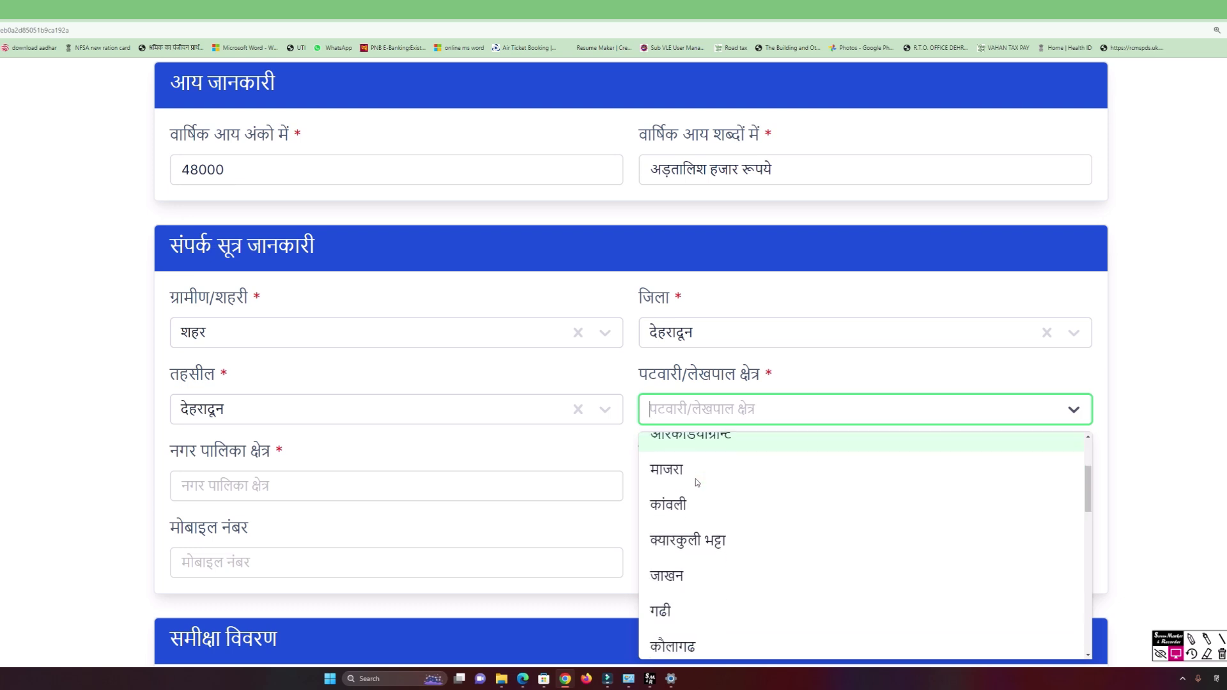
pyautogui.scroll(-1, 703, 497)
pyautogui.click(712, 507)
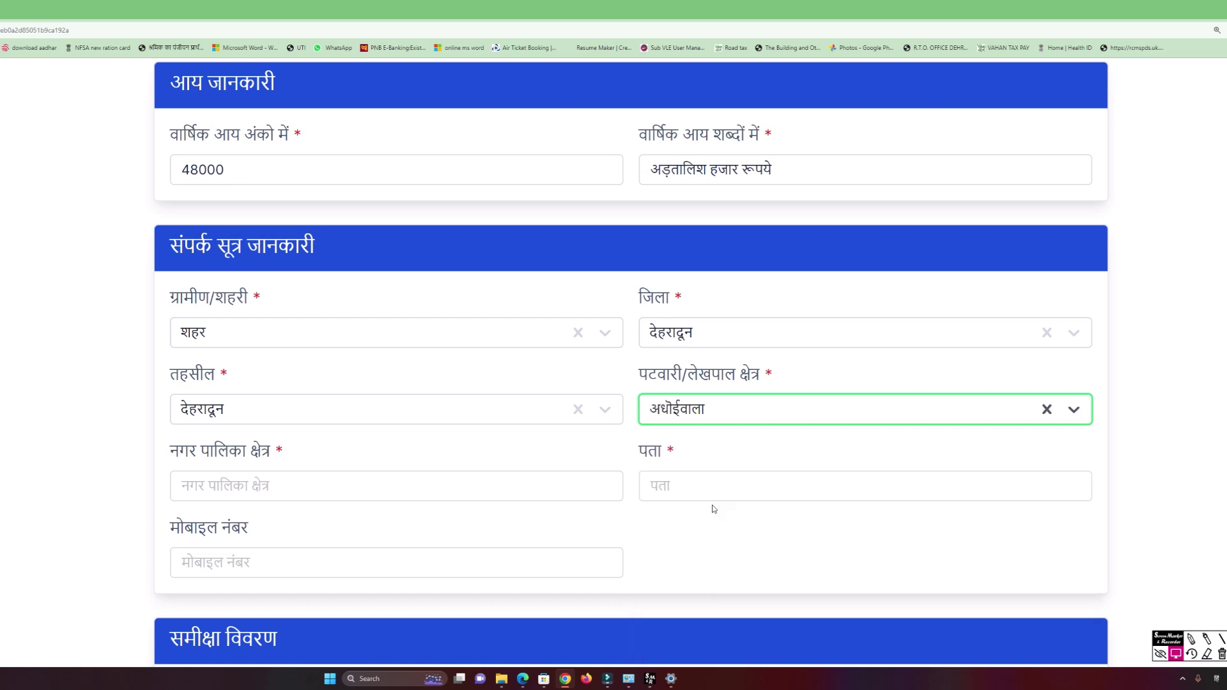
pyautogui.click(380, 488)
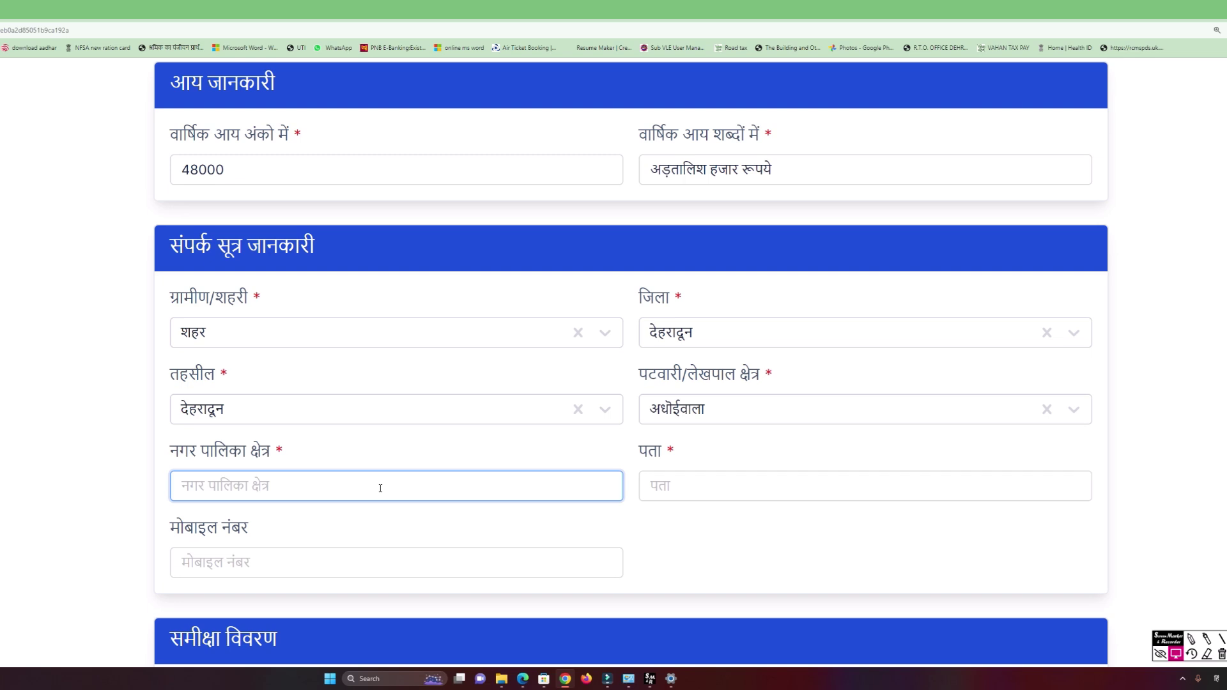
# Fill the municipality area with देहरादून and enter the applicant's address.
pyautogui.write('देहरादून')
pyautogui.click(716, 486)
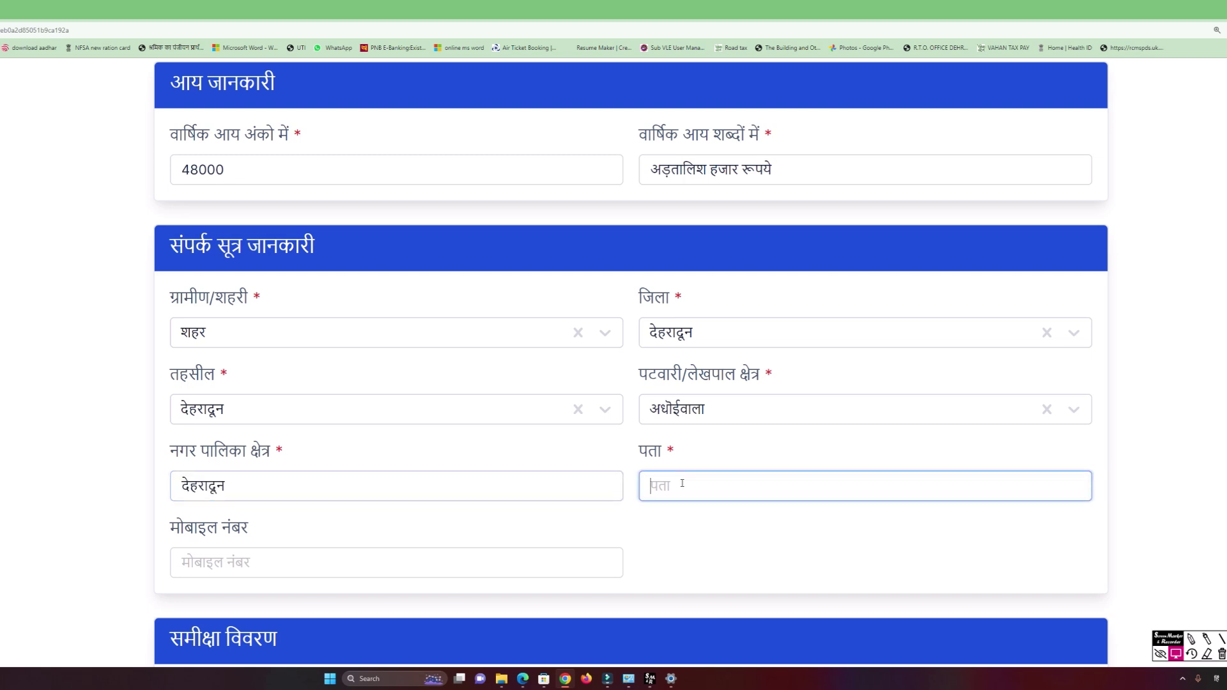
pyautogui.write('X')
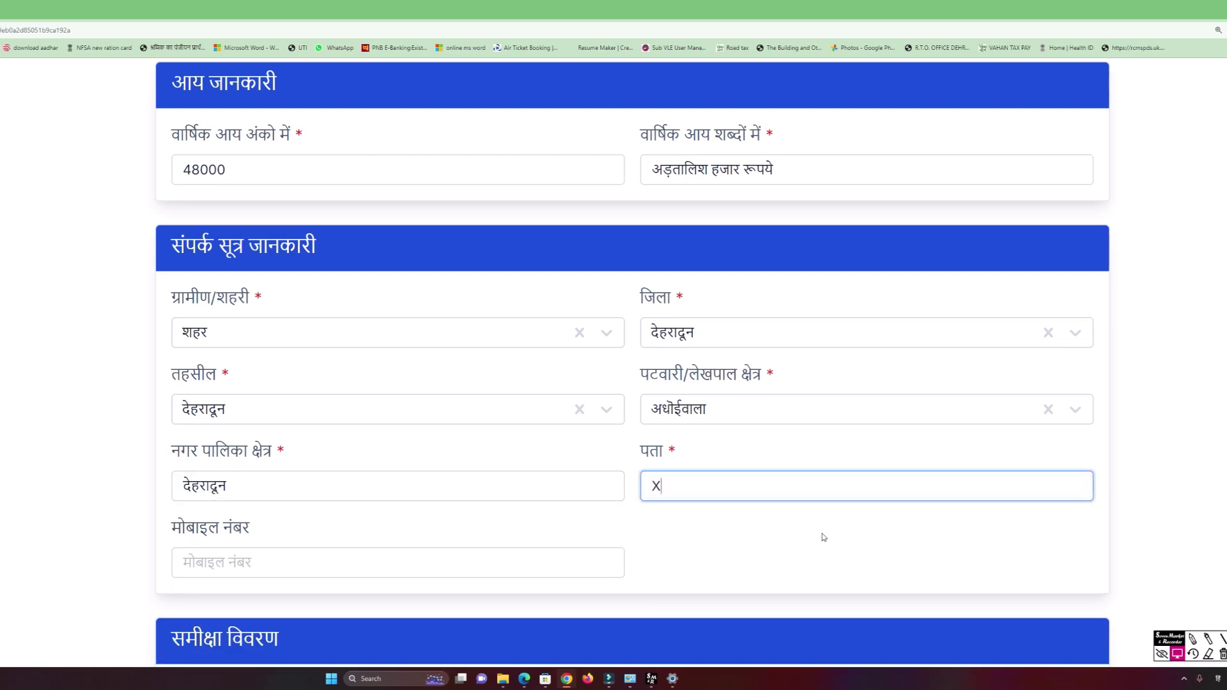
pyautogui.write('YZ')
pyautogui.scroll(-4, 824, 531)
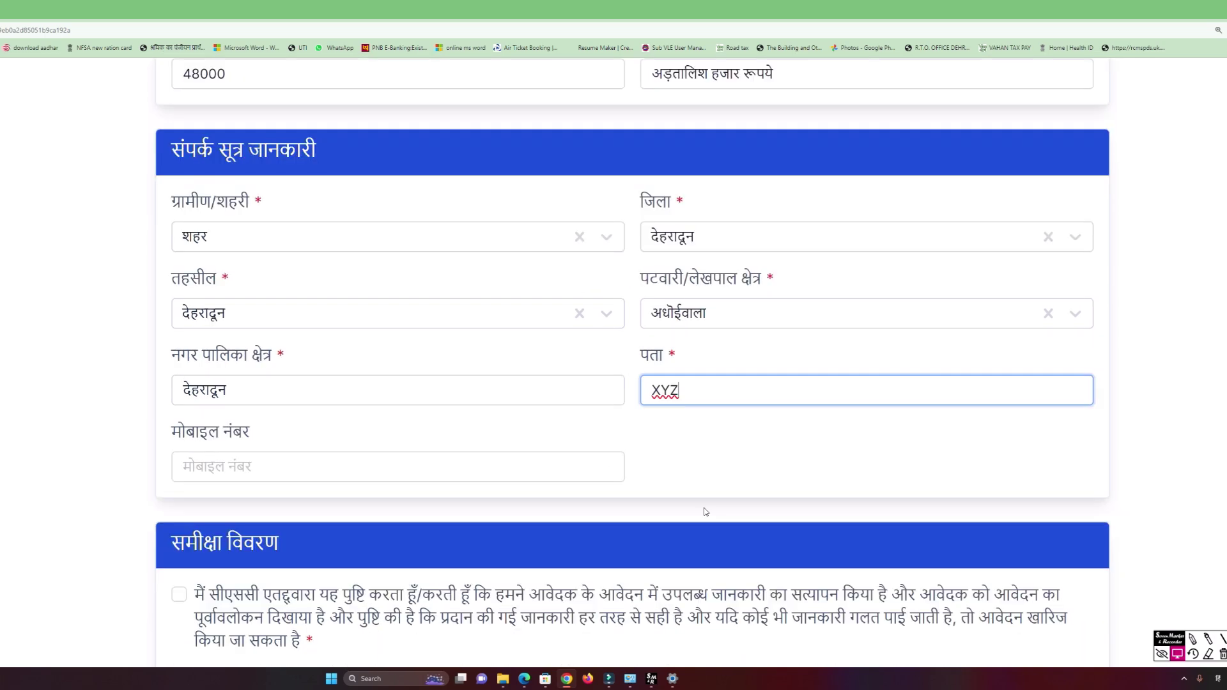
pyautogui.scroll(-1, 250, 273)
# Enter the applicant's mobile number, accept the review declaration, and submit the application for payment.
pyautogui.click(250, 272)
pyautogui.write('12365478')
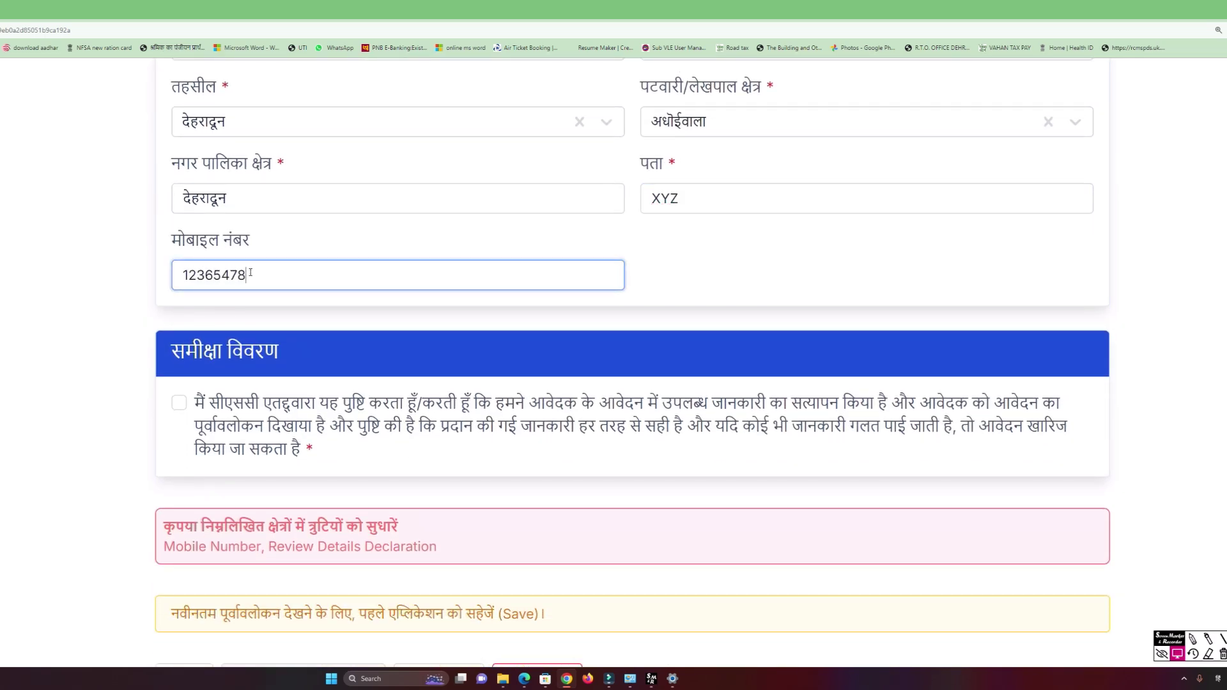
pyautogui.write('91')
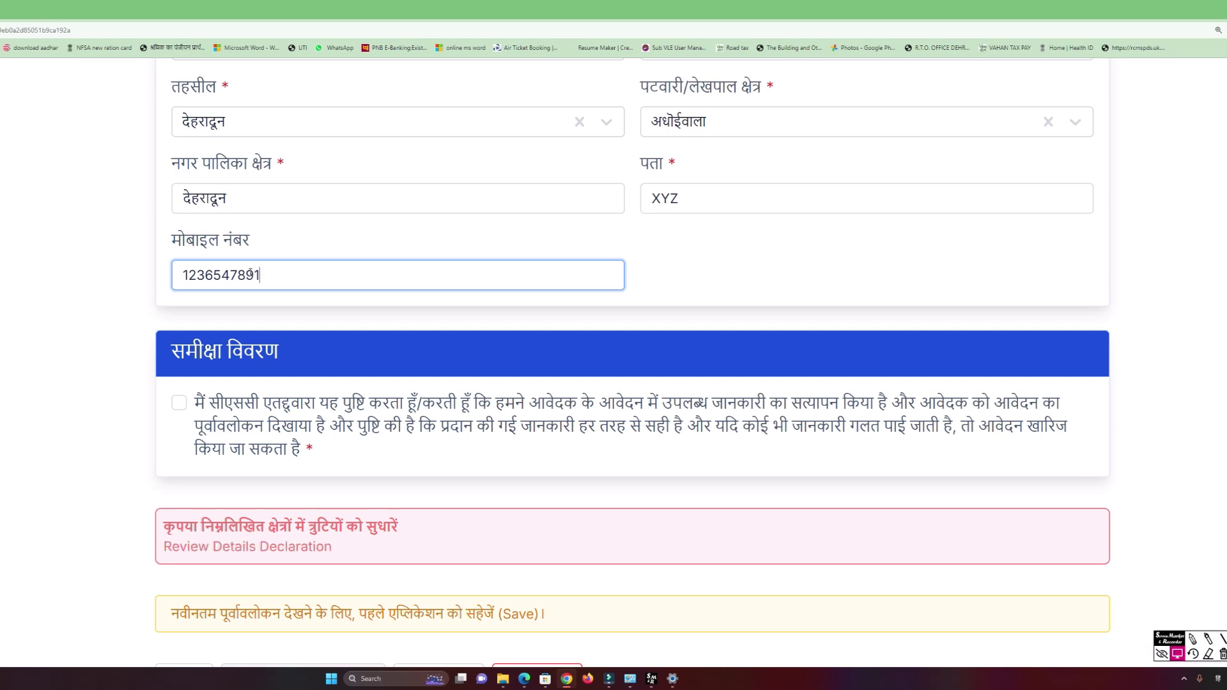
pyautogui.scroll(-1, 632, 361)
pyautogui.click(179, 357)
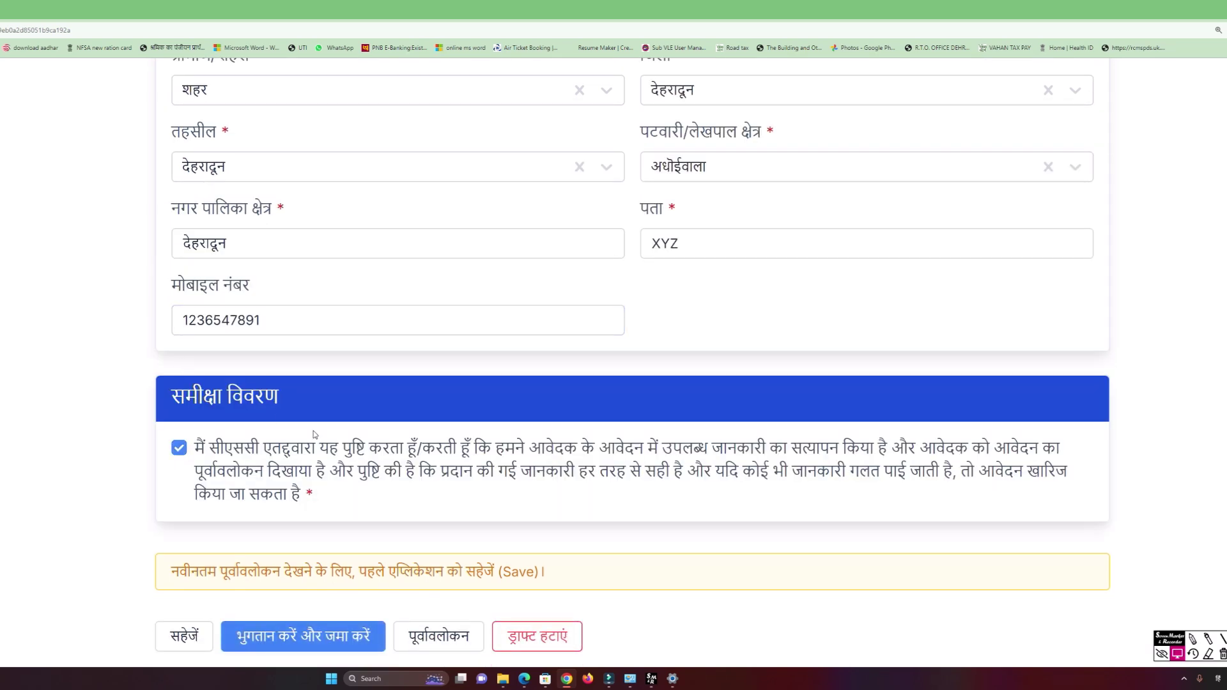
pyautogui.click(330, 630)
# Start the payment and validate the CSC wallet account password.
pyautogui.click(332, 624)
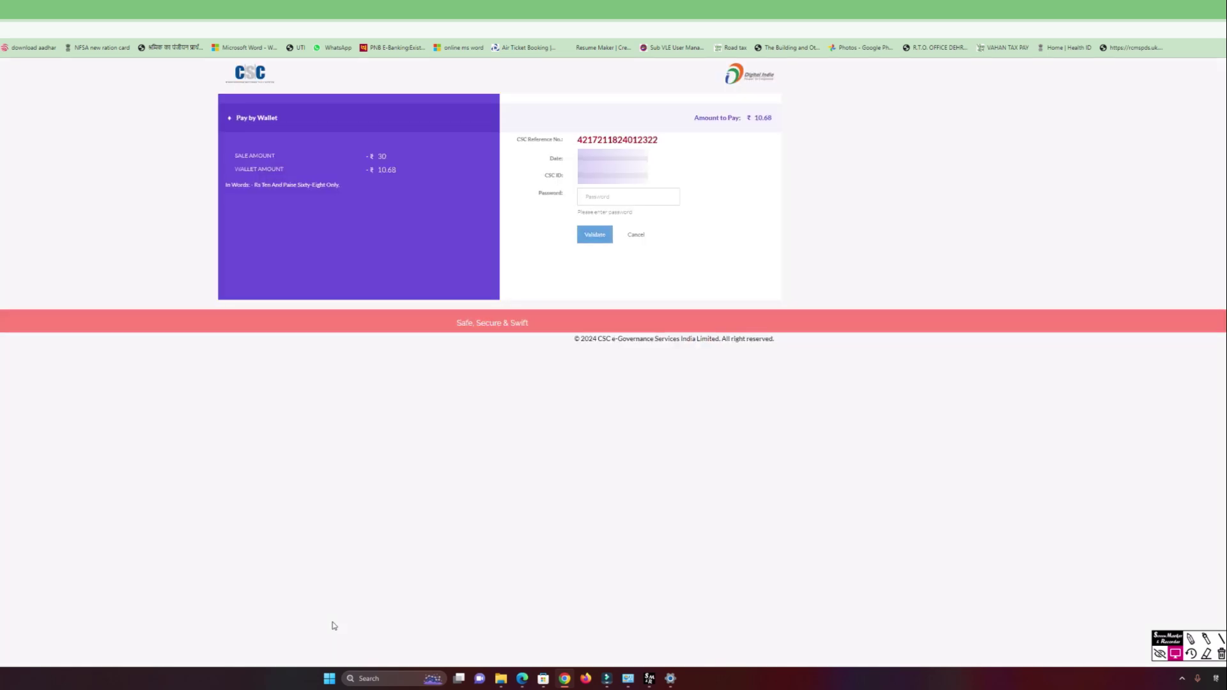
pyautogui.click(616, 196)
pyautogui.write('*')
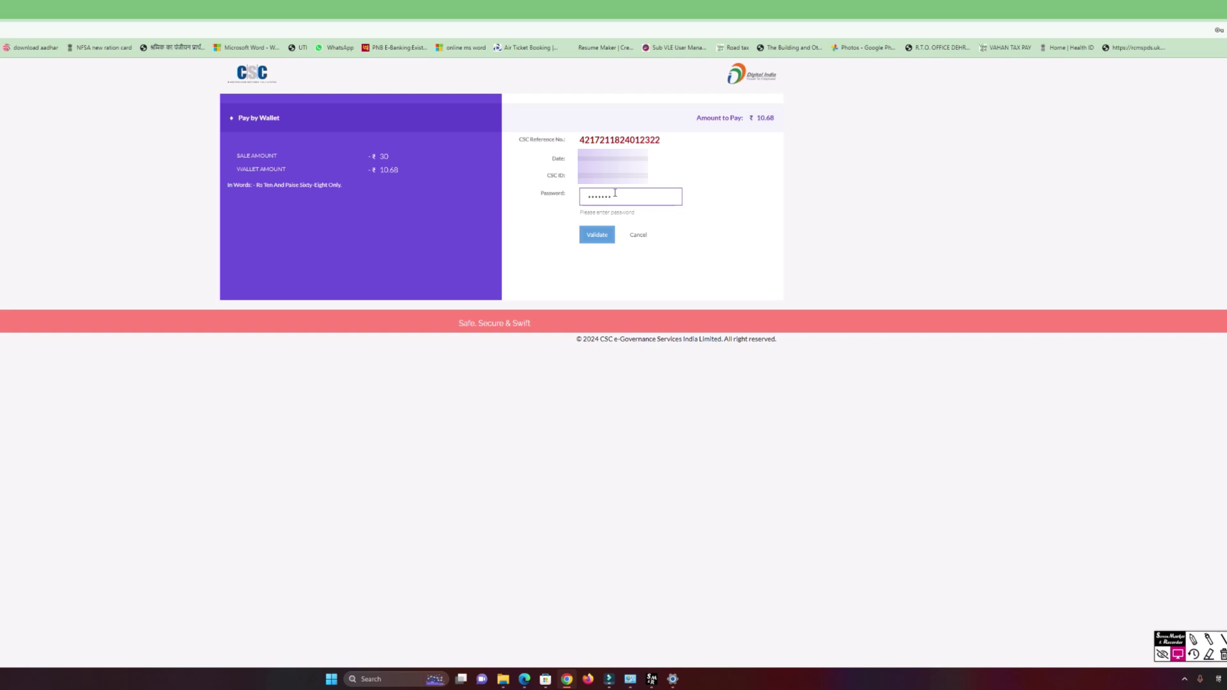
pyautogui.press('Return')
# Pay the ₹10.68 fee with the six-digit wallet PIN, skip the rating, and download the receipt.
pyautogui.click(624, 199)
pyautogui.write('******')
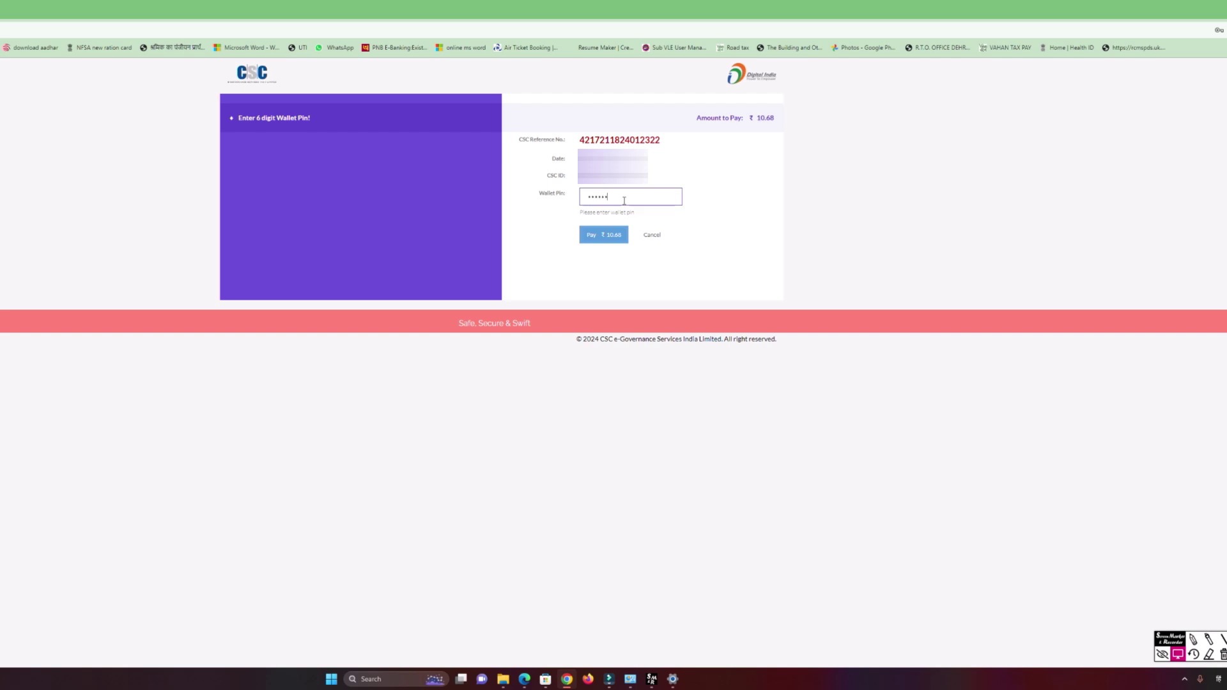
pyautogui.click(600, 237)
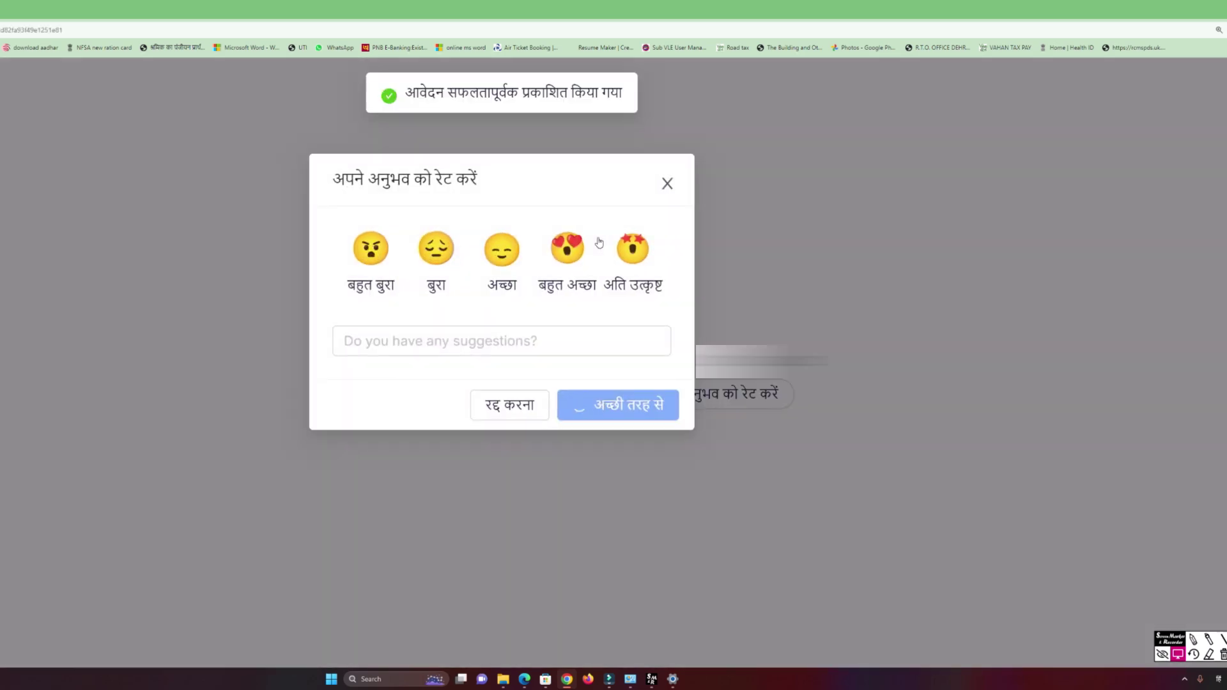
pyautogui.click(534, 401)
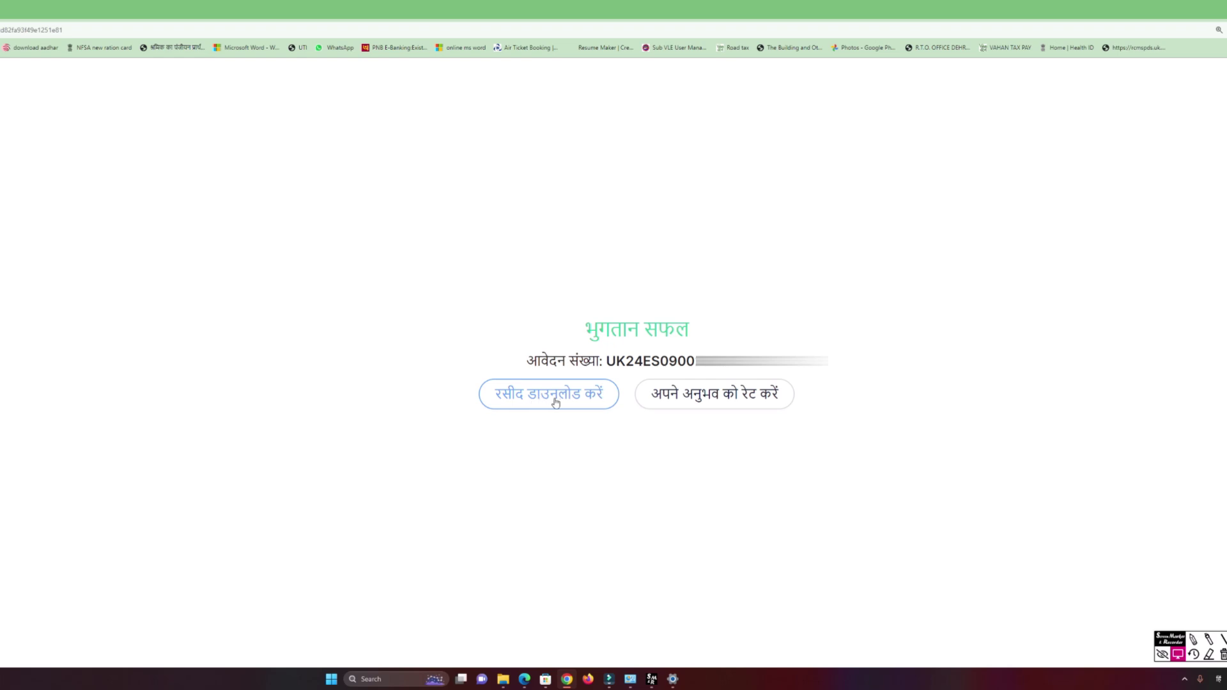
pyautogui.click(555, 401)
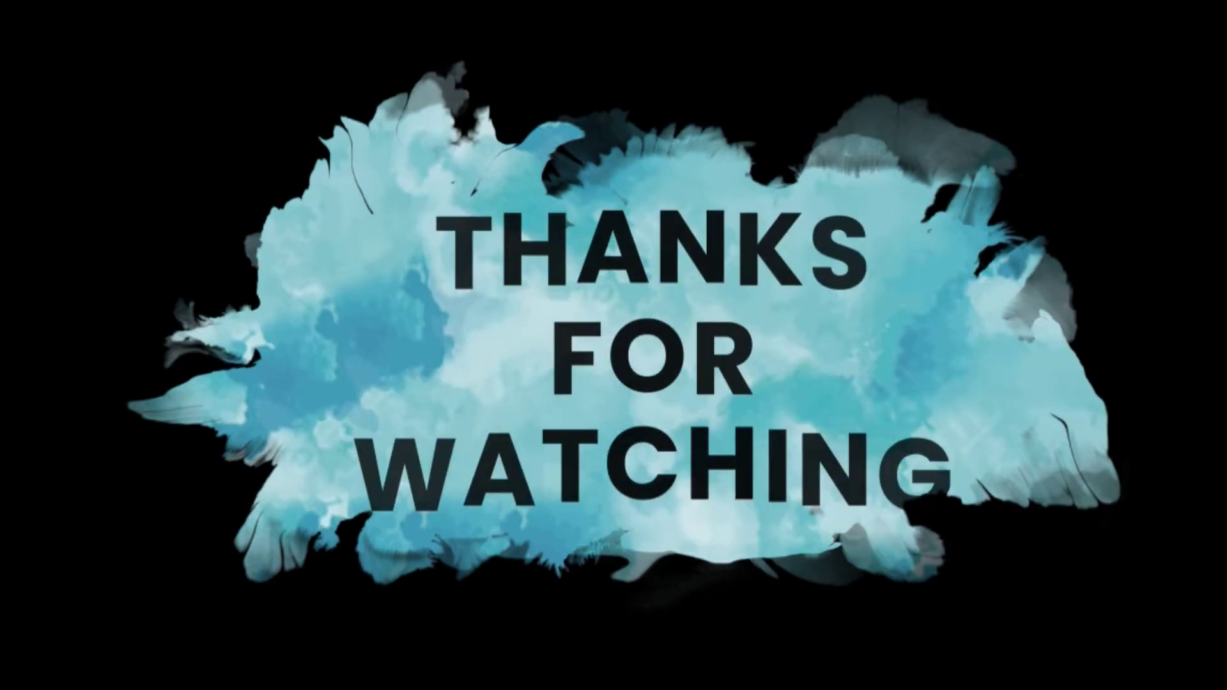